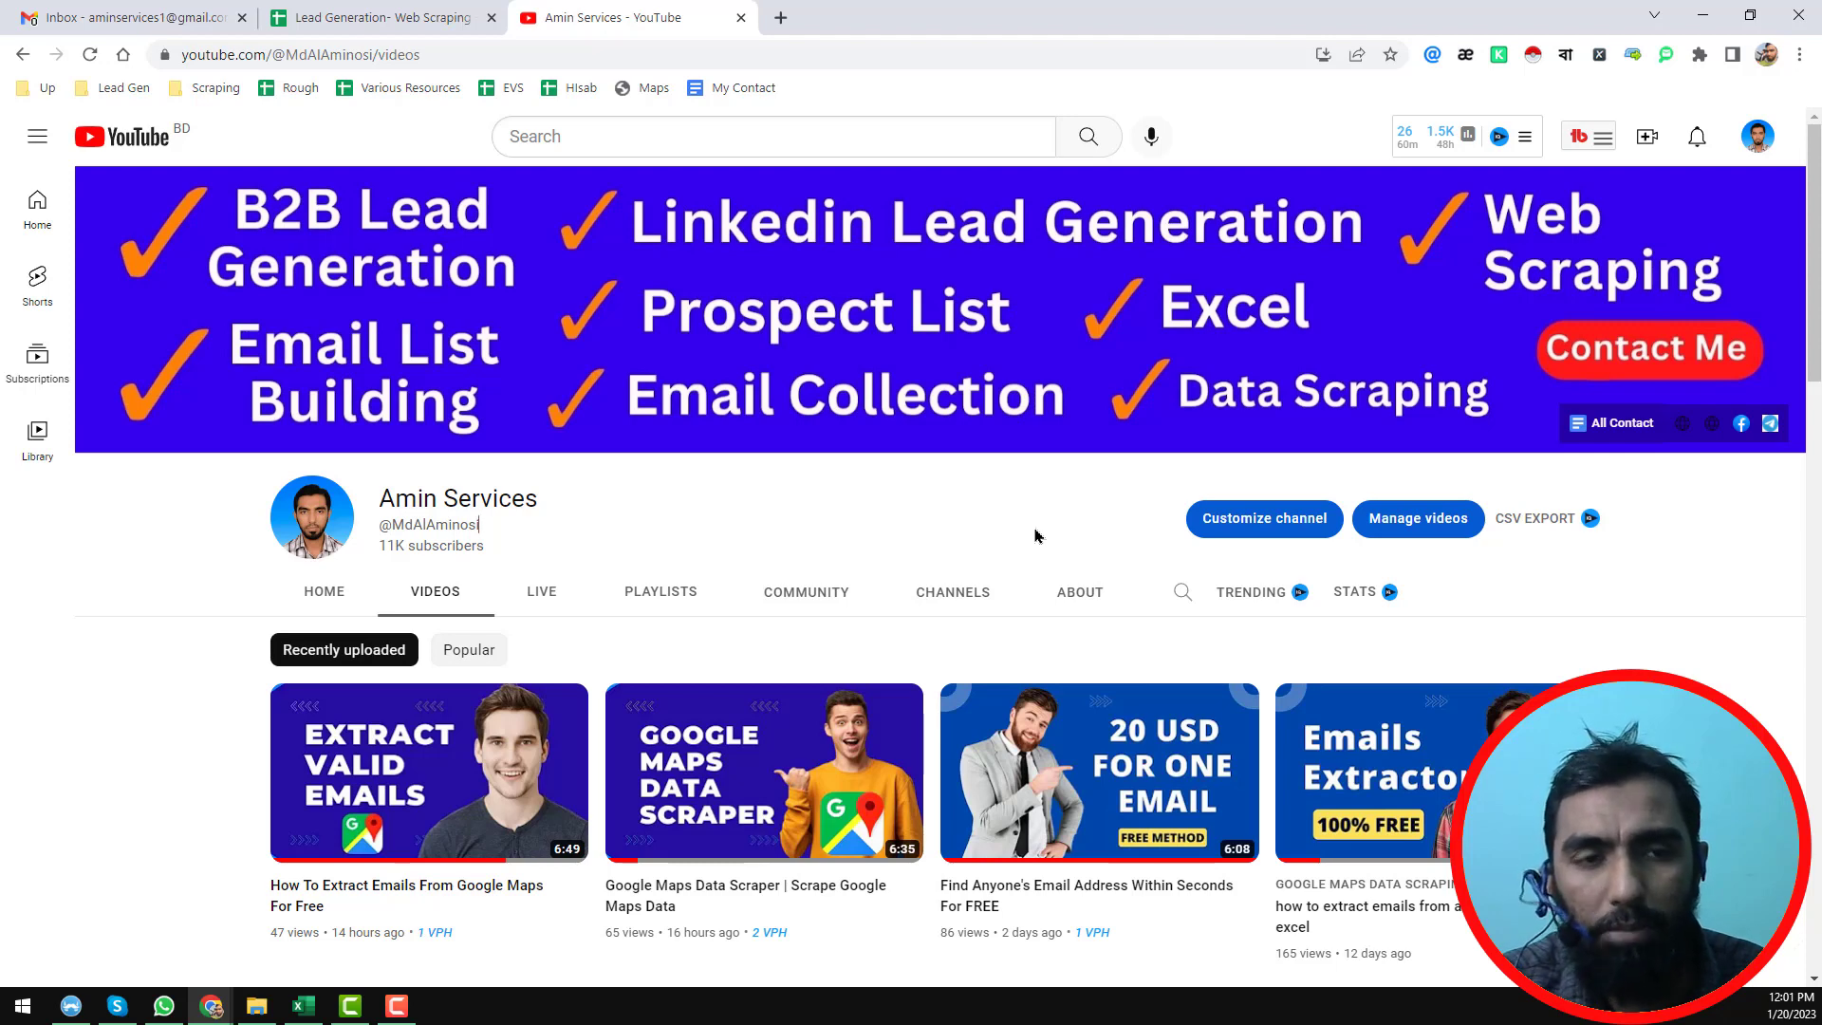
{"action": "scroll", "coordinate": [1046, 582], "scroll_direction": "down", "scroll_amount": 1}
{"action": "mouse_move", "coordinate": [1100, 599]}
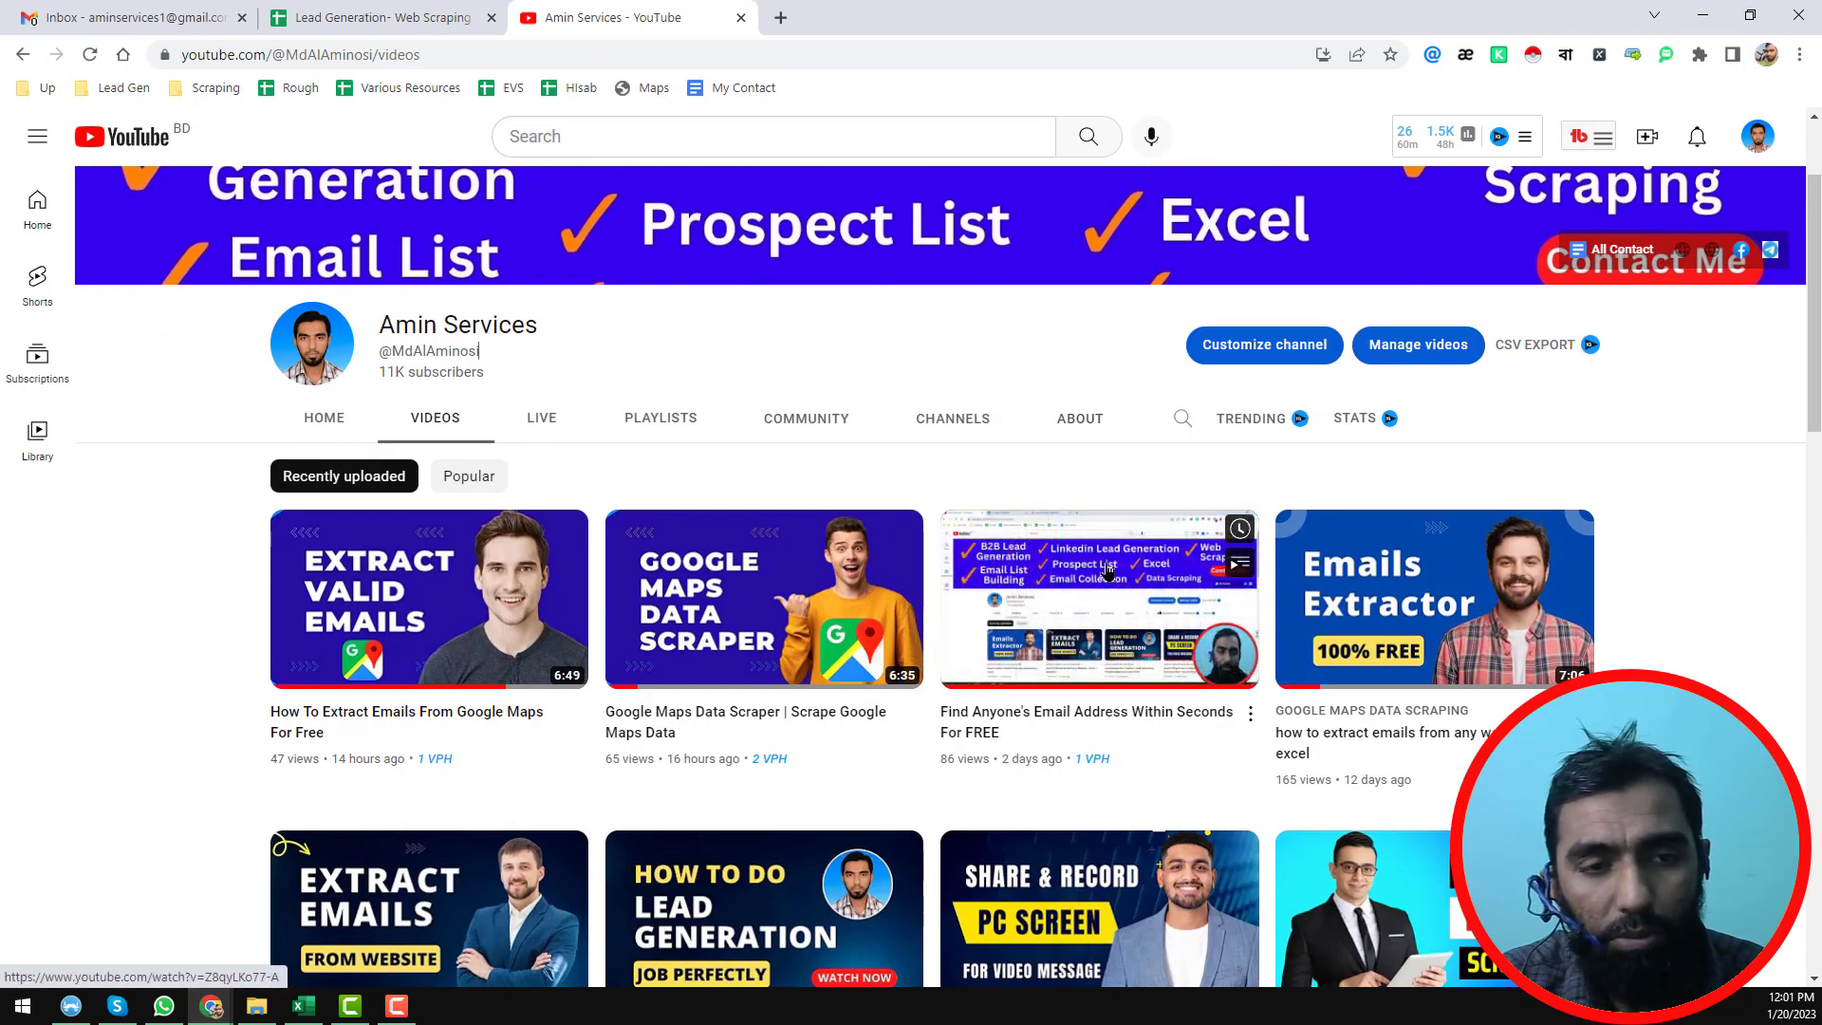
{"action": "scroll", "coordinate": [1108, 572], "scroll_direction": "down", "scroll_amount": 1}
{"action": "scroll", "coordinate": [1110, 571], "scroll_direction": "down", "scroll_amount": 2}
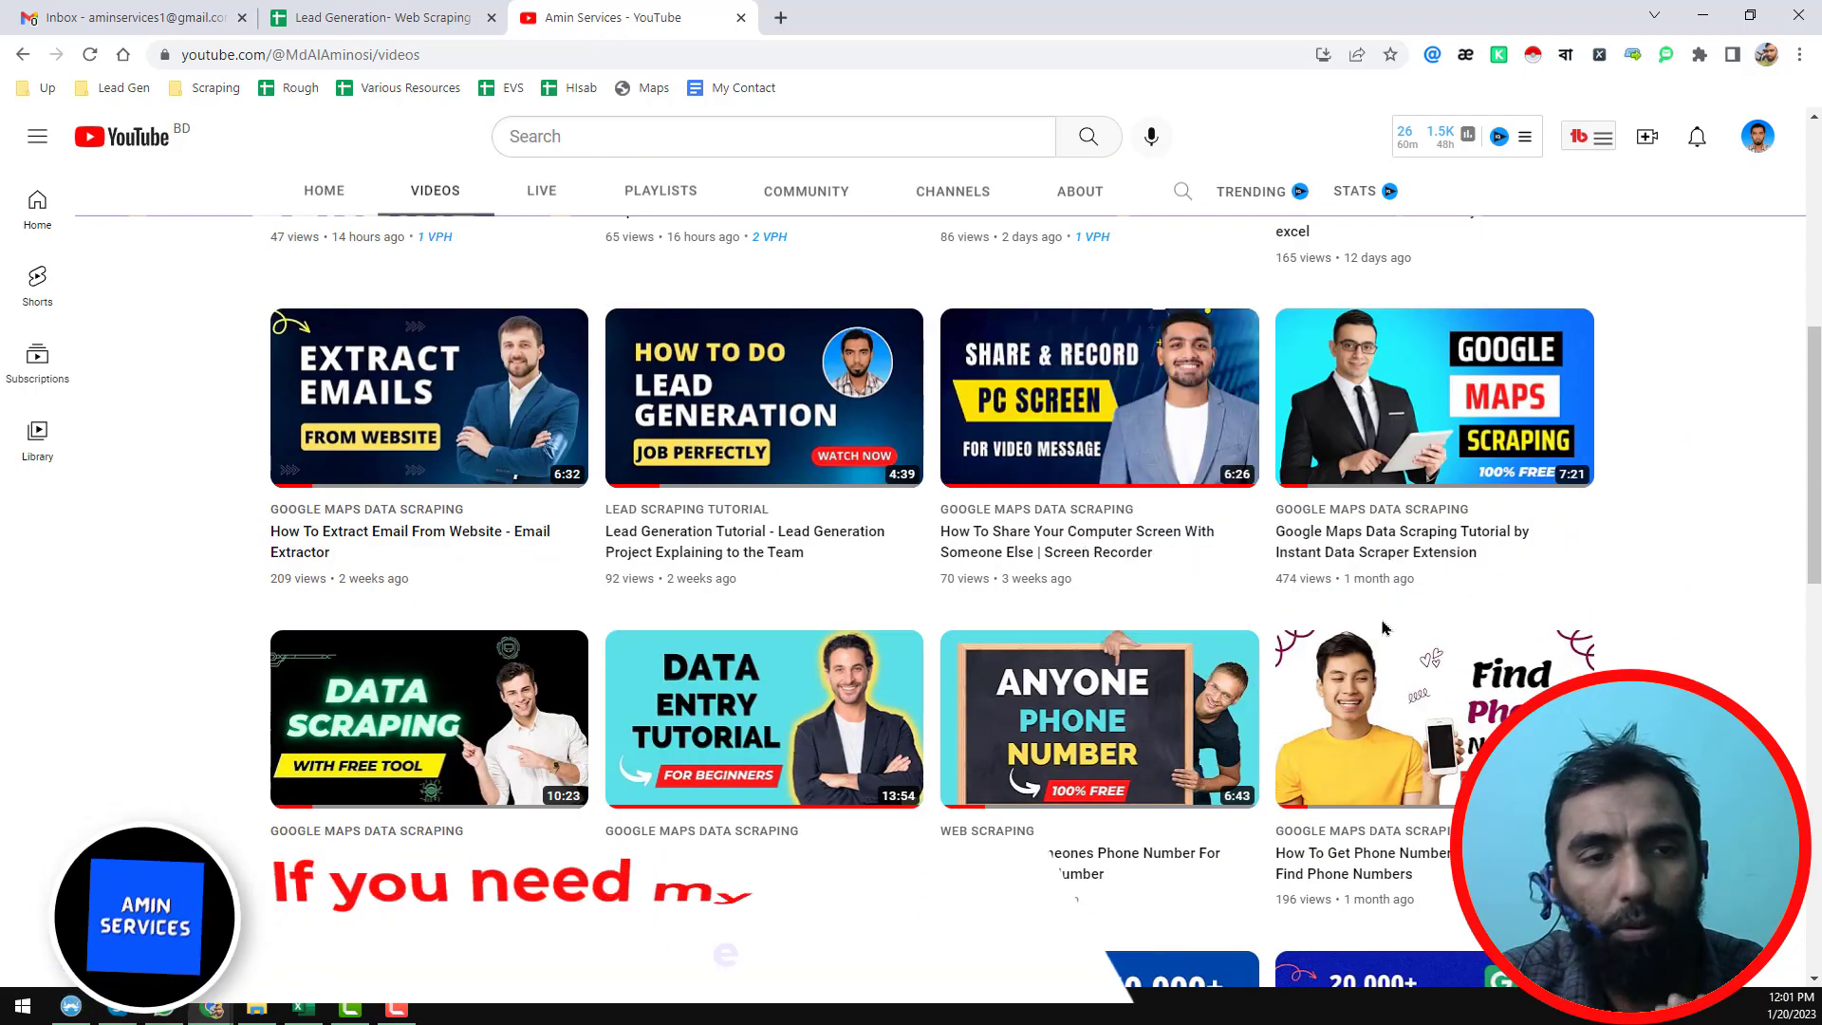
{"action": "scroll", "coordinate": [1383, 628], "scroll_direction": "down", "scroll_amount": 1}
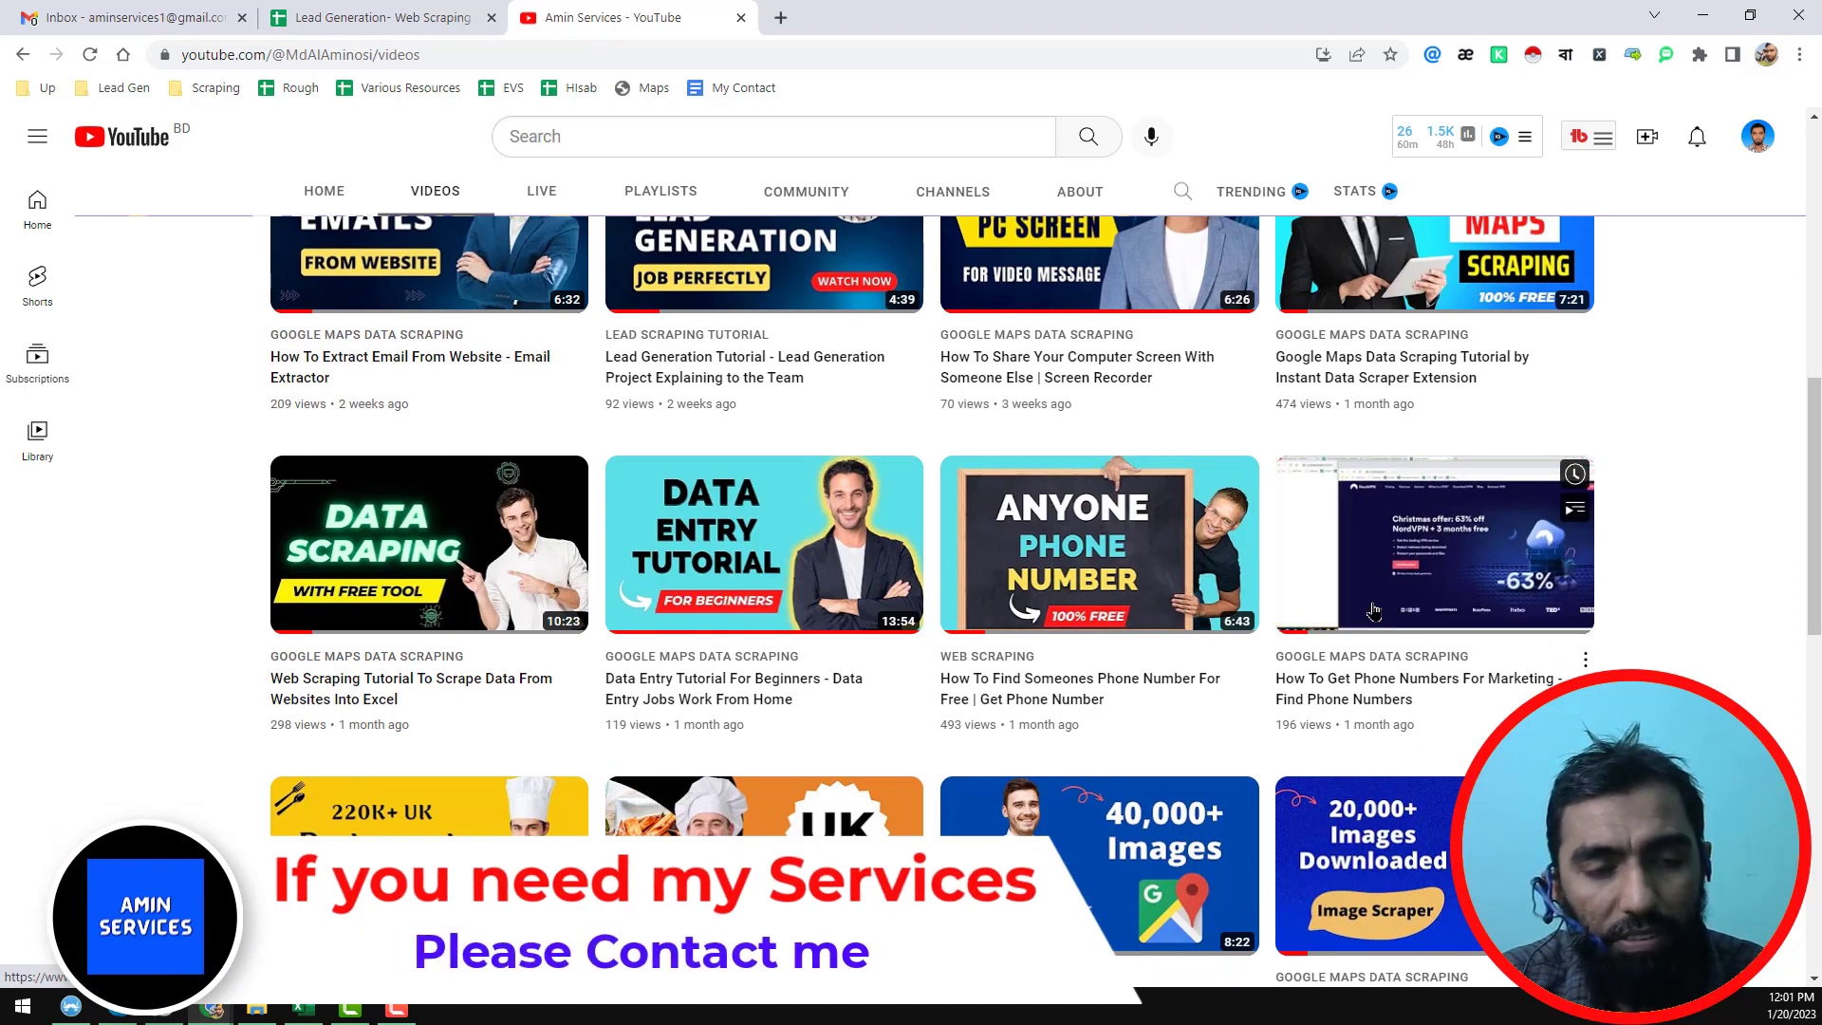
{"action": "scroll", "coordinate": [1374, 612], "scroll_direction": "down", "scroll_amount": 2}
{"action": "scroll", "coordinate": [1374, 613], "scroll_direction": "up", "scroll_amount": 2}
{"action": "scroll", "coordinate": [1374, 613], "scroll_direction": "up", "scroll_amount": 2}
{"action": "scroll", "coordinate": [1373, 613], "scroll_direction": "up", "scroll_amount": 2}
{"action": "scroll", "coordinate": [1373, 612], "scroll_direction": "up", "scroll_amount": 2}
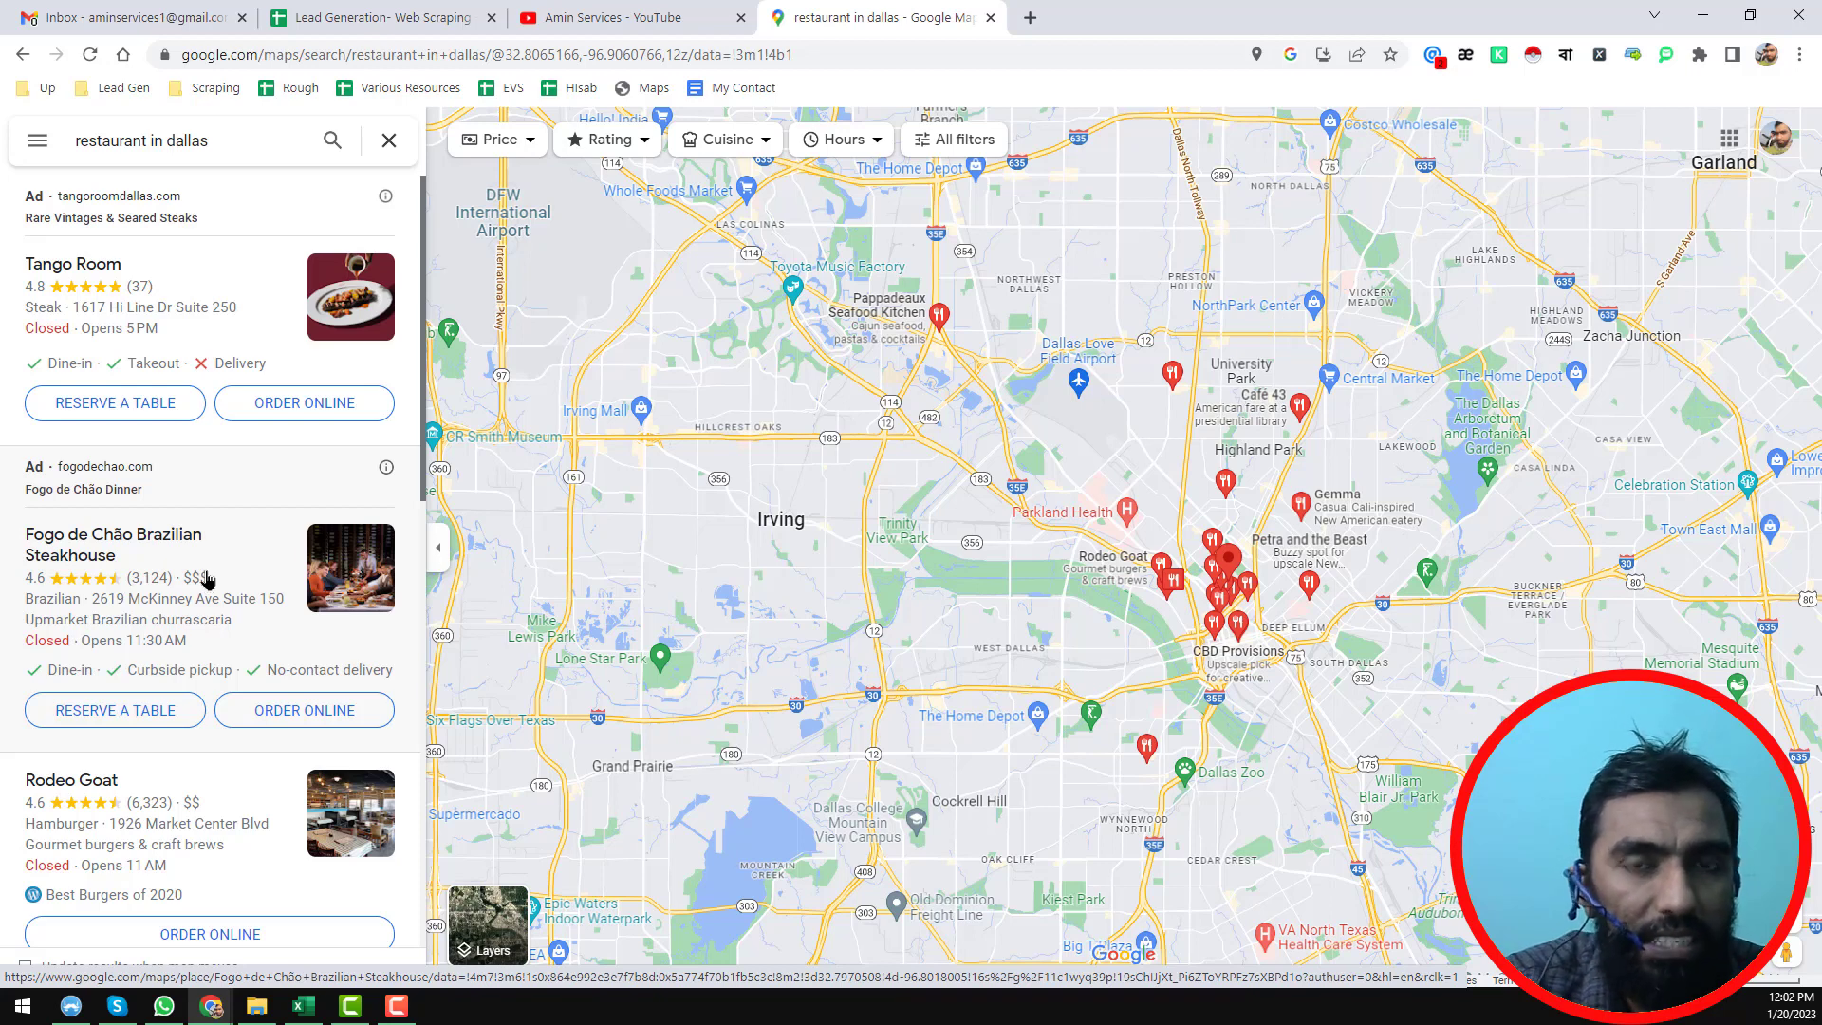
{"action": "scroll", "coordinate": [165, 572], "scroll_direction": "down", "scroll_amount": 2}
{"action": "scroll", "coordinate": [165, 573], "scroll_direction": "down", "scroll_amount": 1}
{"action": "scroll", "coordinate": [162, 572], "scroll_direction": "down", "scroll_amount": 1}
{"action": "scroll", "coordinate": [162, 571], "scroll_direction": "down", "scroll_amount": 1}
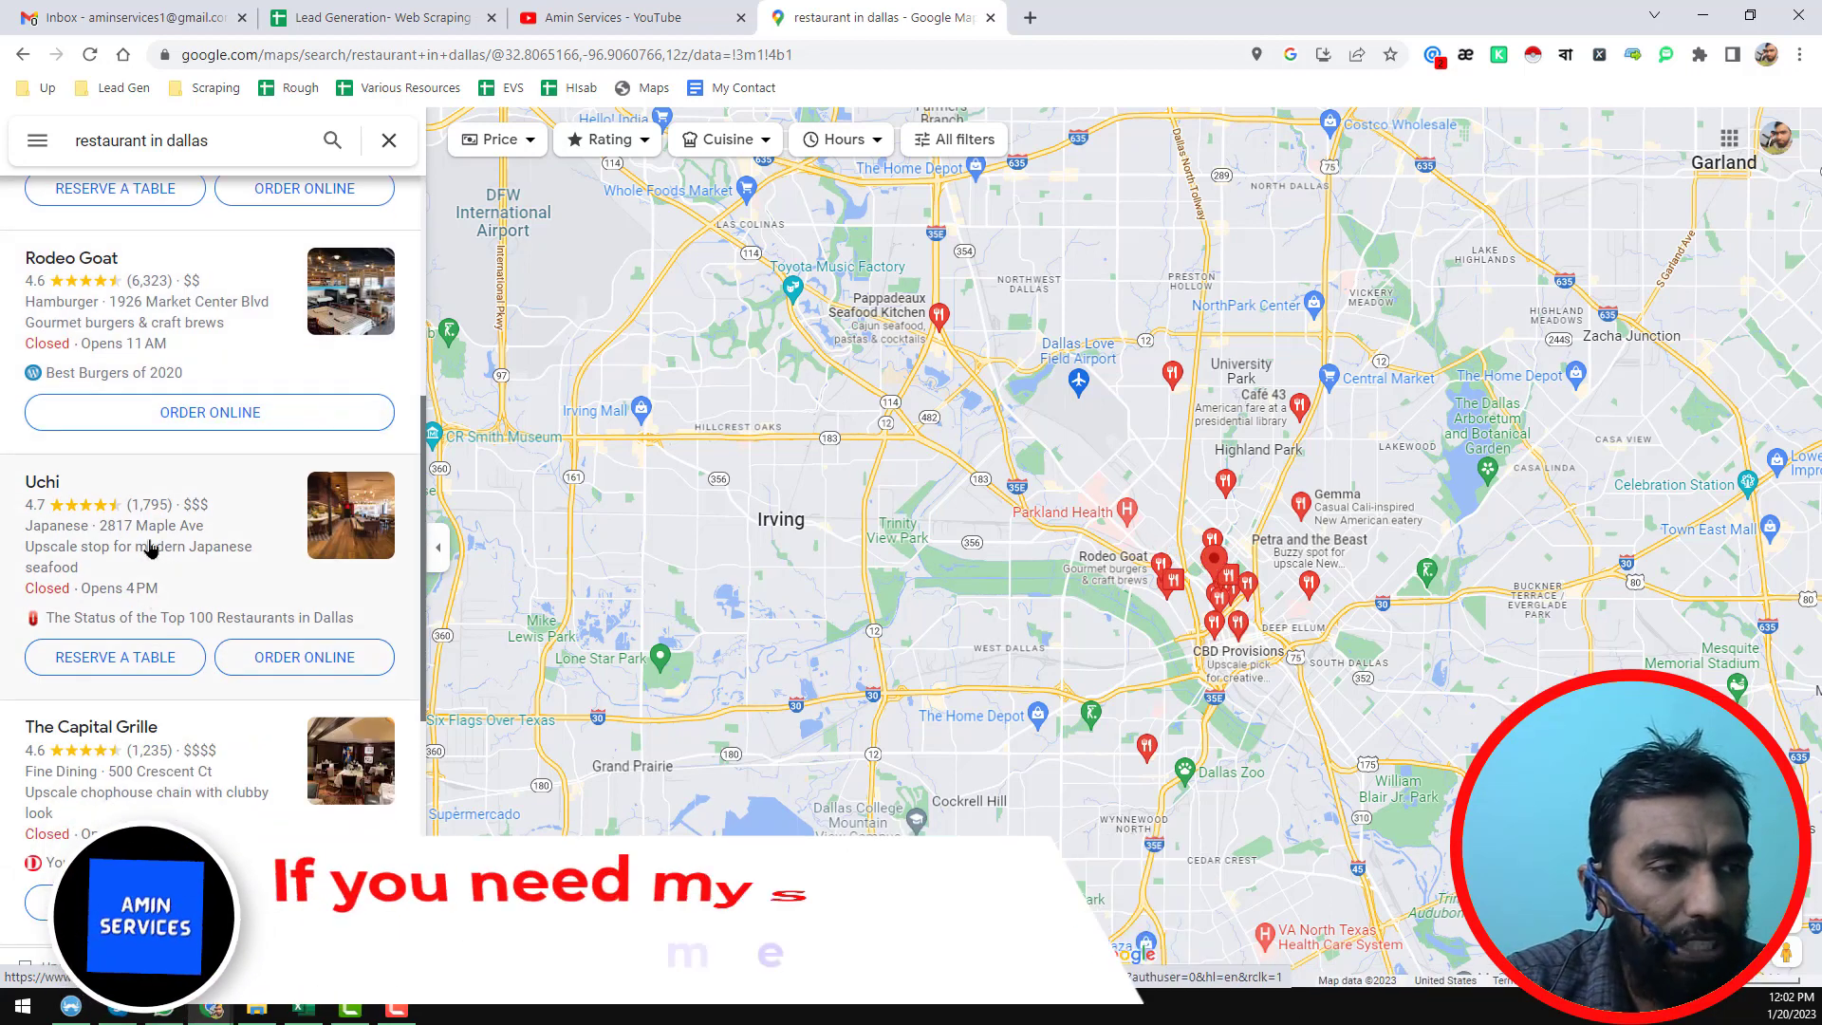
- Open Uchi's listing from the Dallas results and drag the Outscraper tasks window into the browser
{"action": "left_click", "coordinate": [126, 491]}
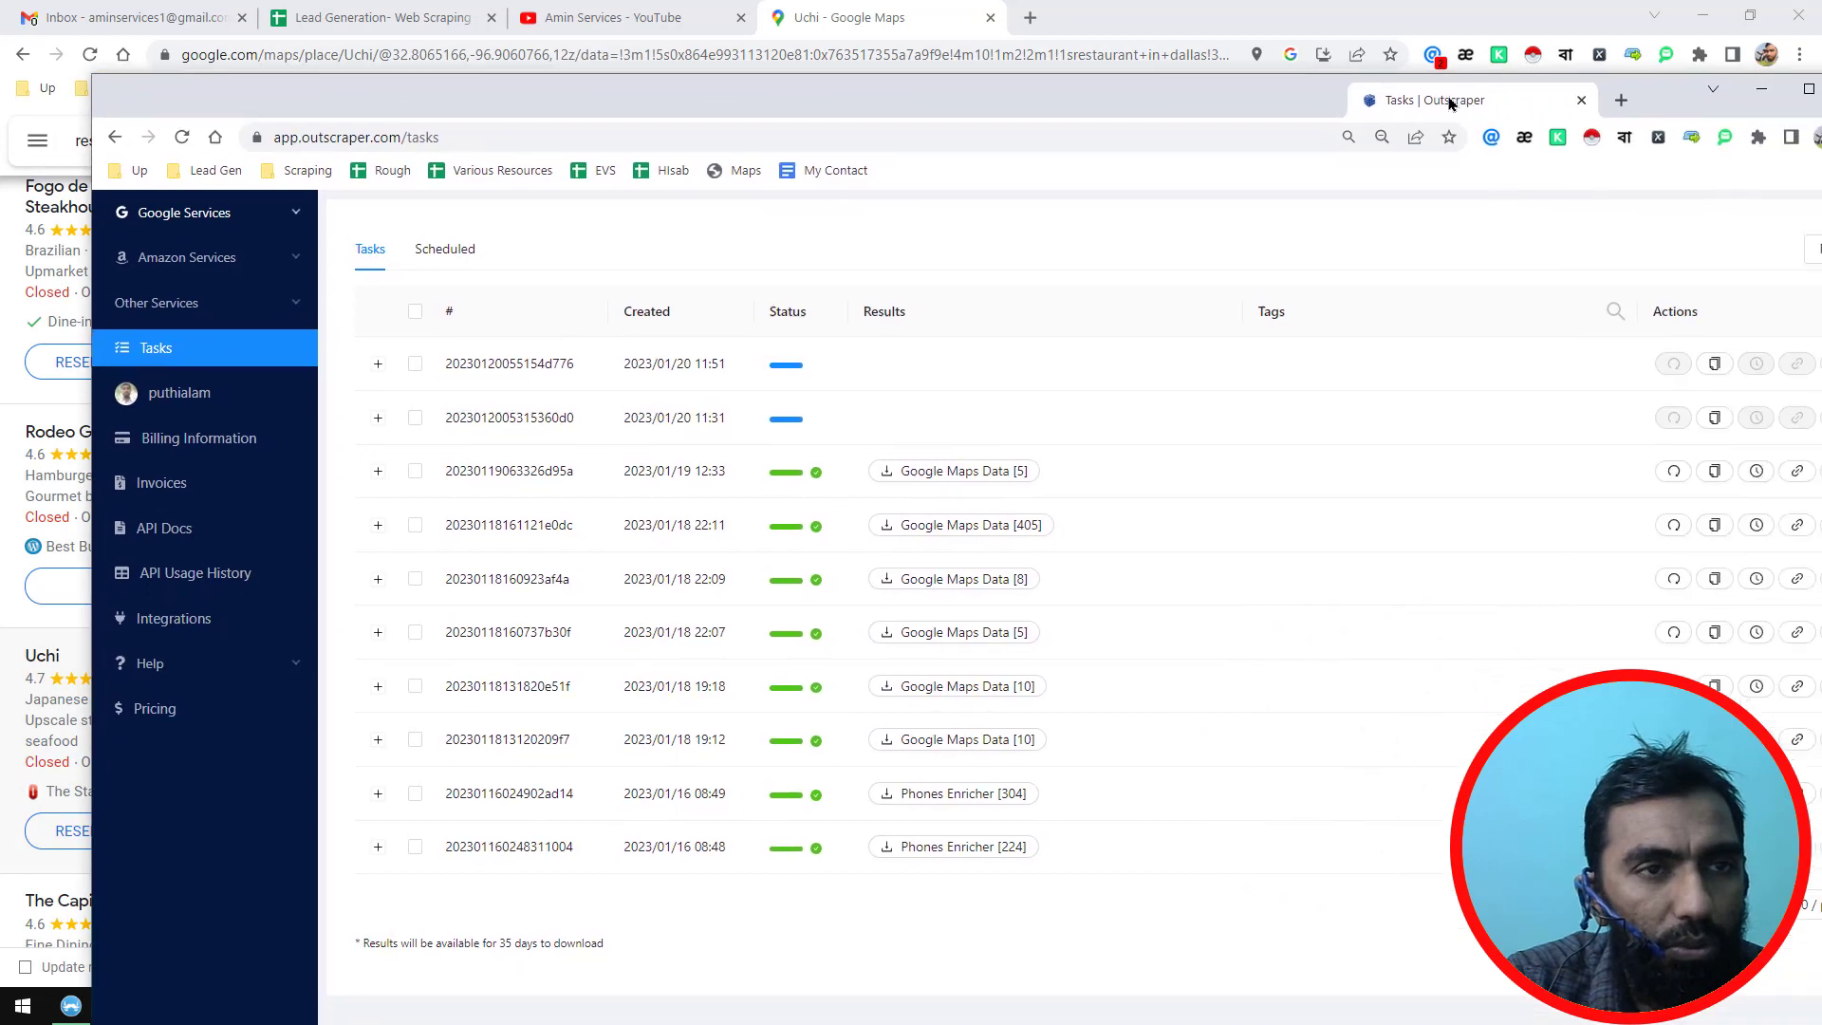
{"action": "left_click_drag", "start_coordinate": [627, 186], "coordinate": [1271, 17]}
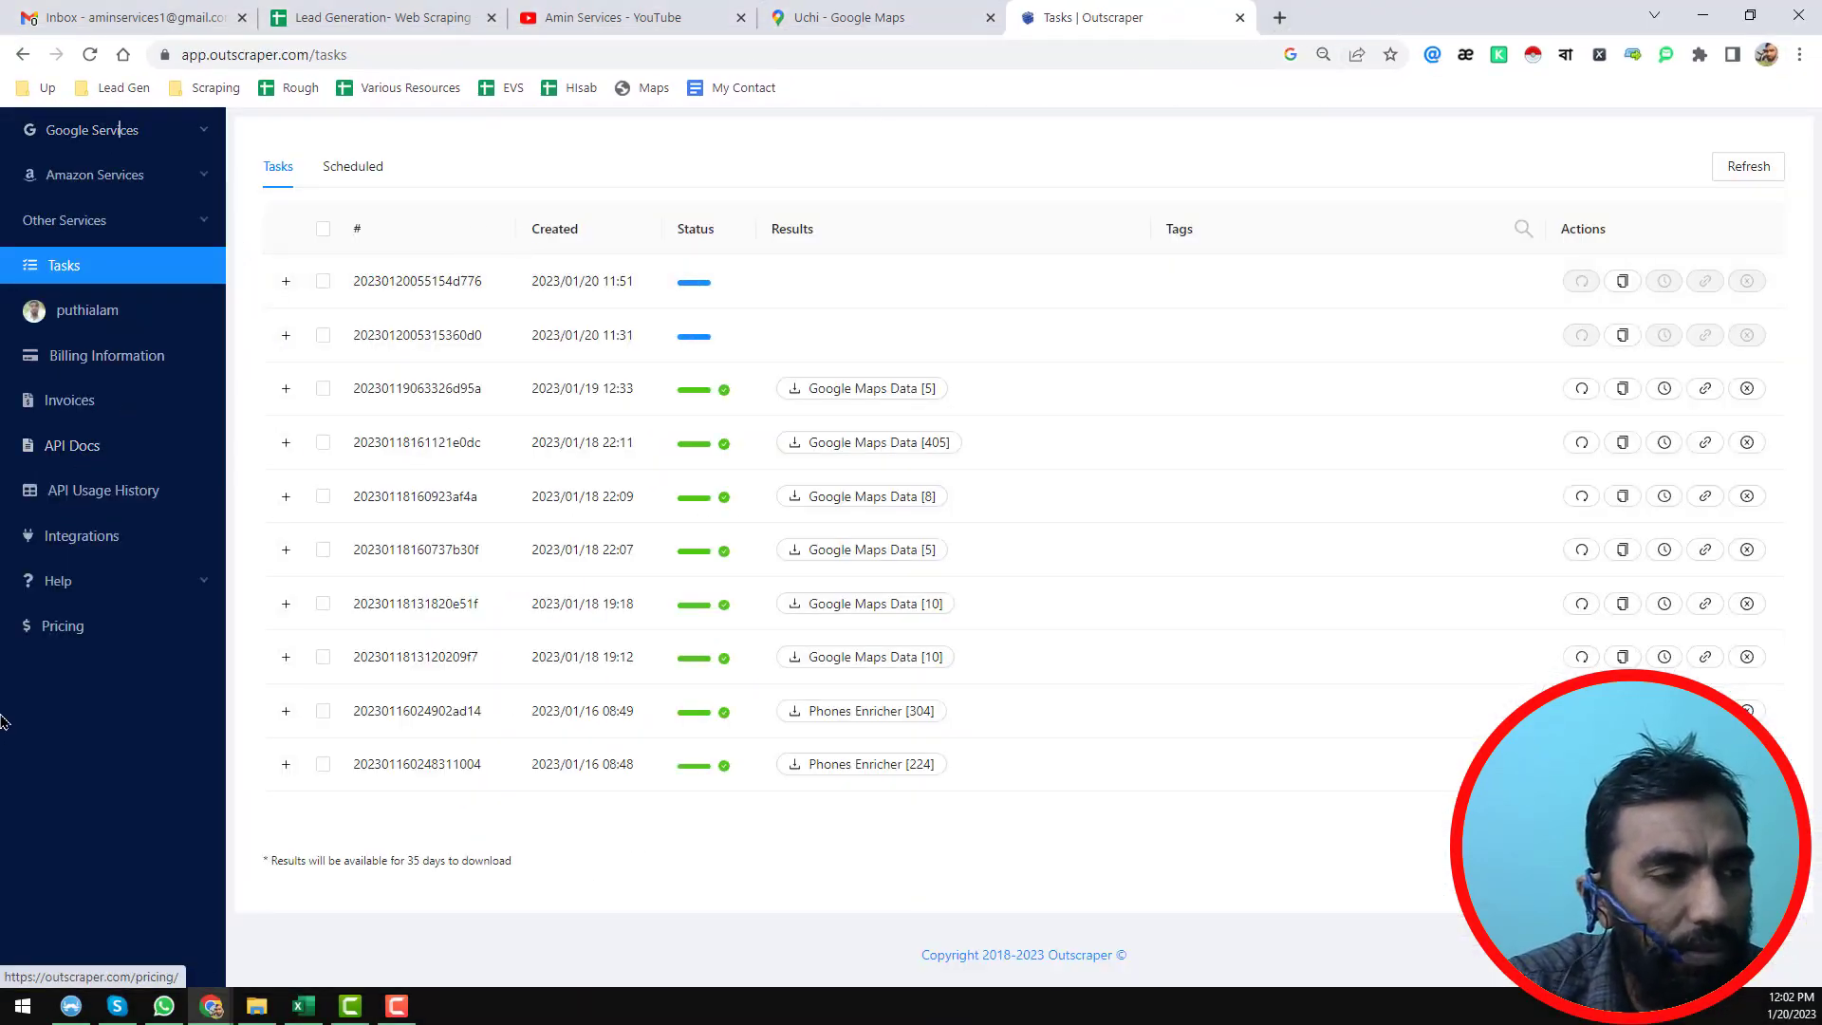
- Open Outscraper's Pricing page in a new tab and switch to it
{"action": "right_click", "coordinate": [81, 644]}
{"action": "left_click", "coordinate": [175, 651]}
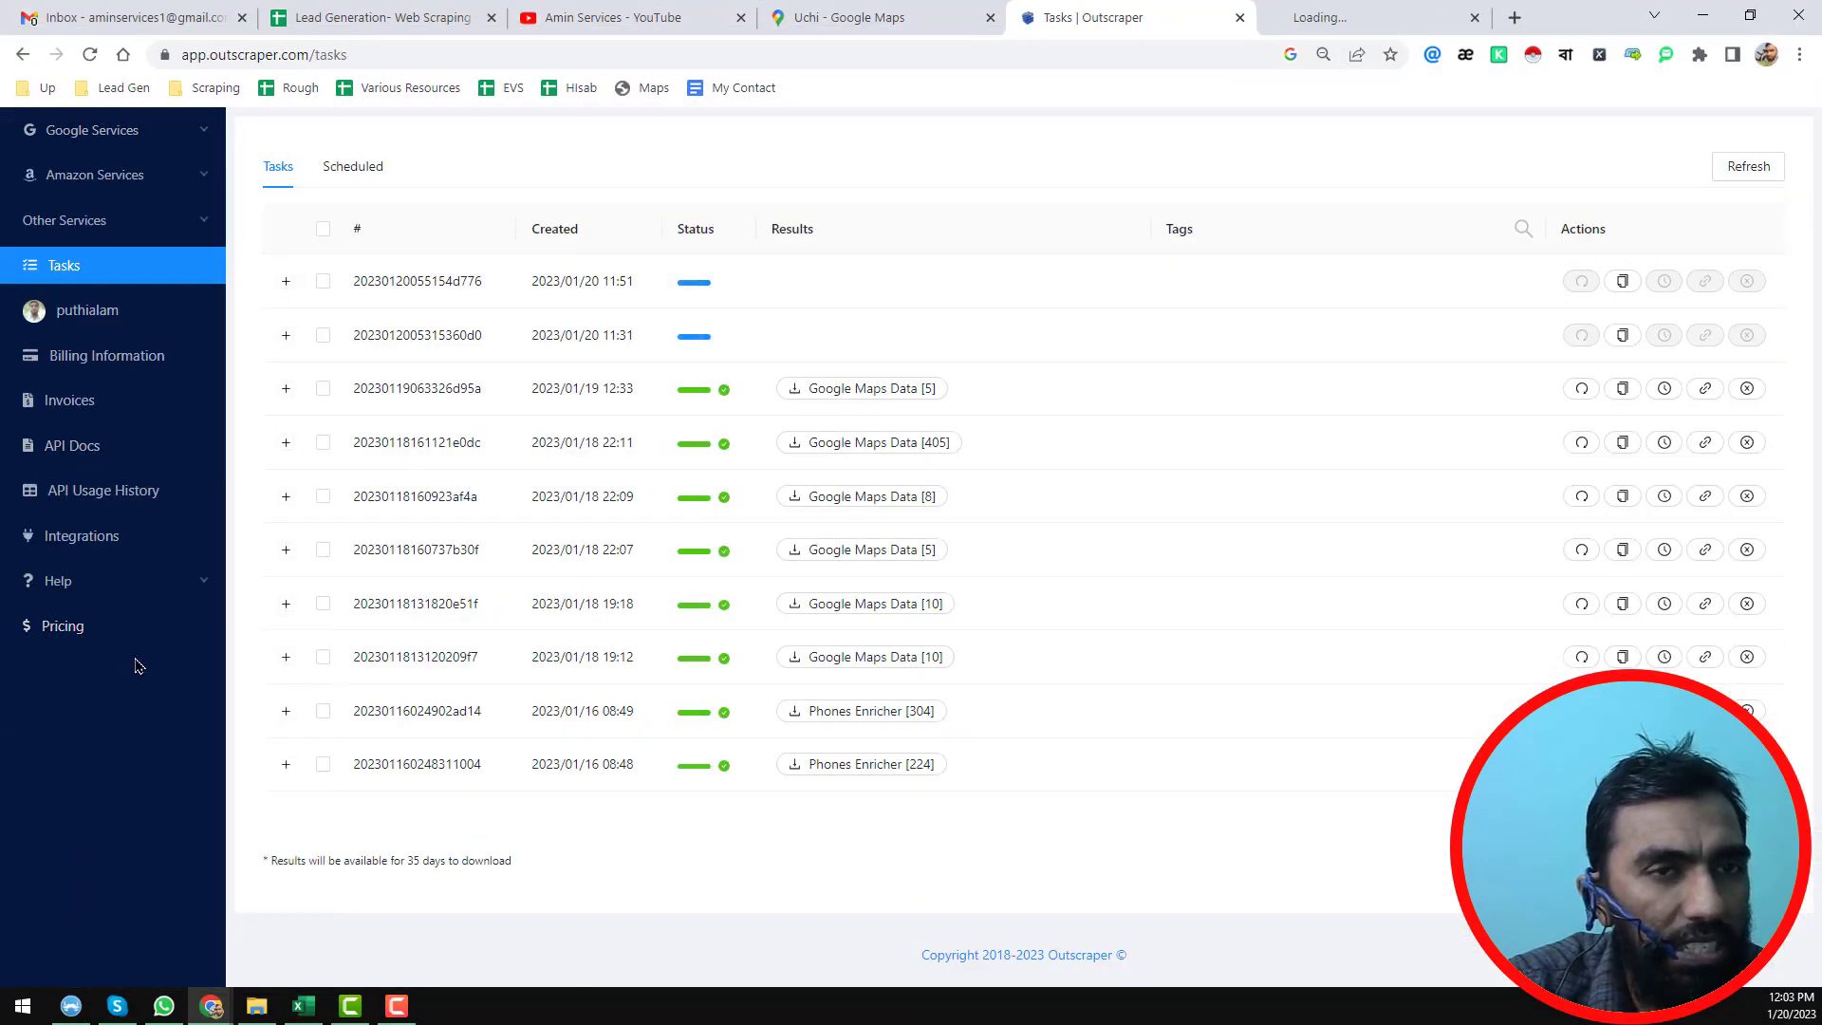
{"action": "left_click", "coordinate": [1339, 18]}
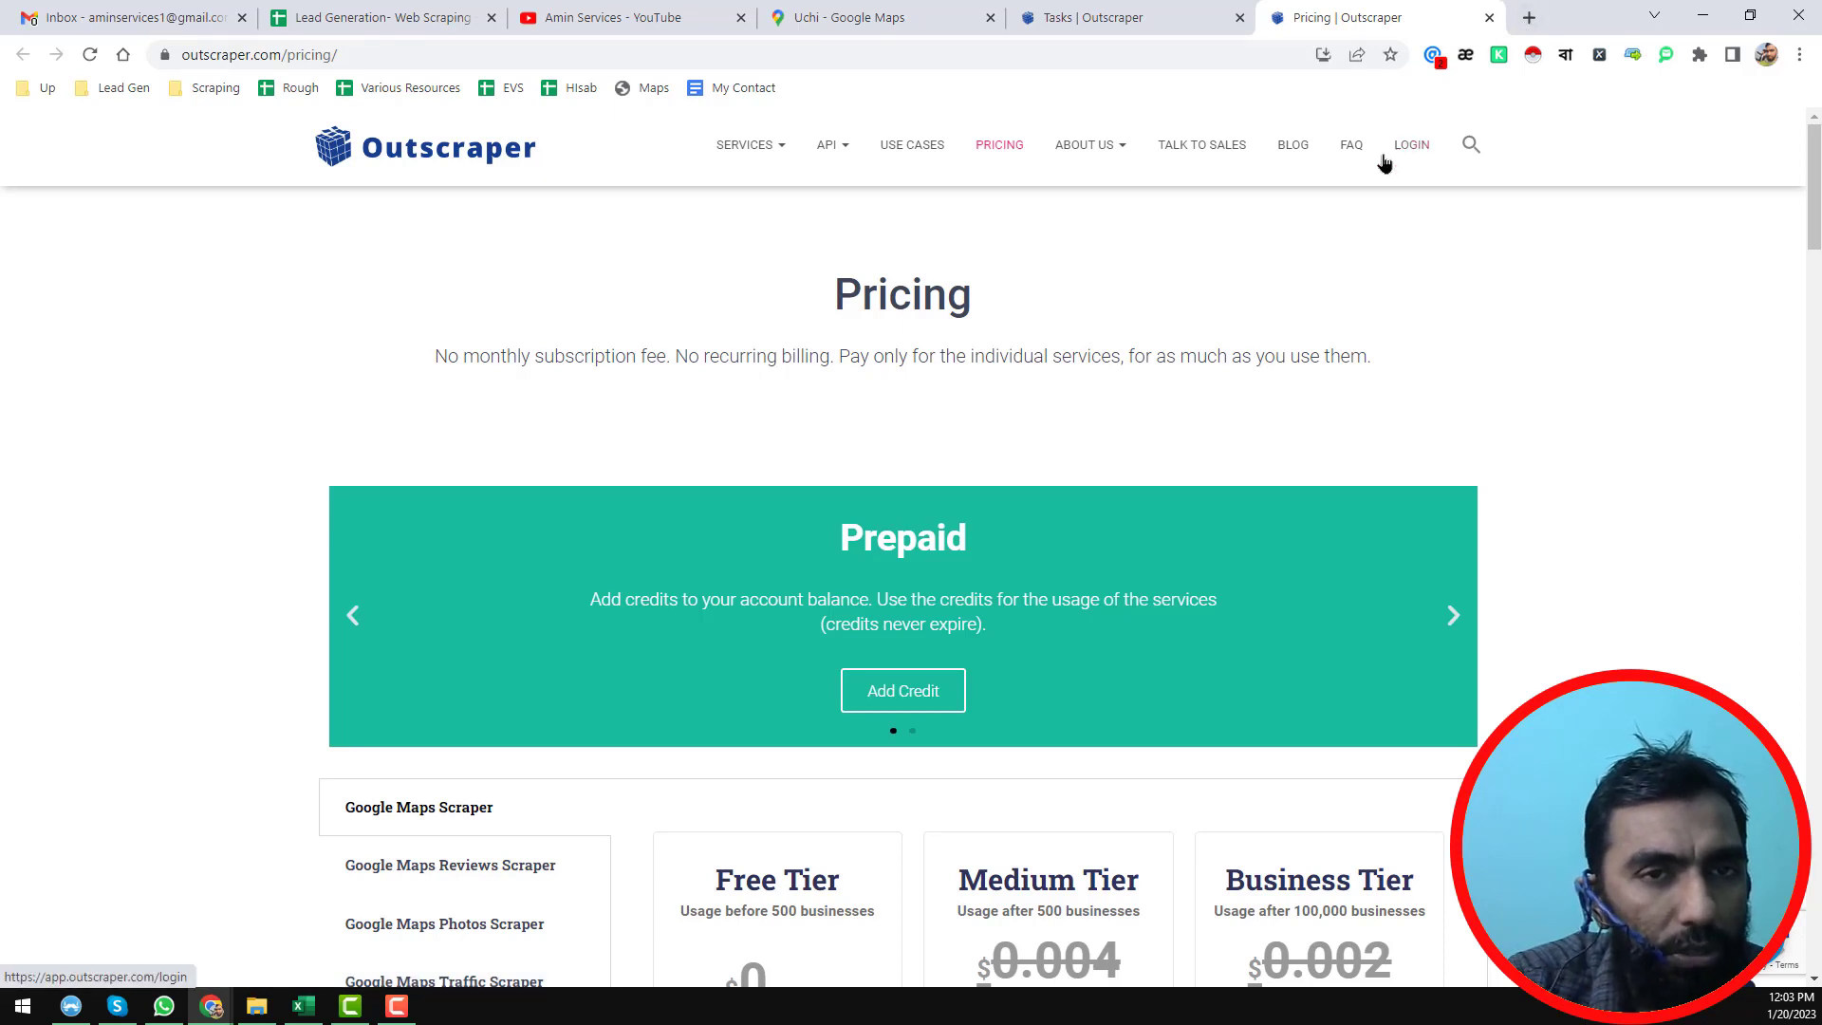
- Log in, move the new tab before the tasks tab, and expand Google Services
{"action": "left_click", "coordinate": [1414, 147]}
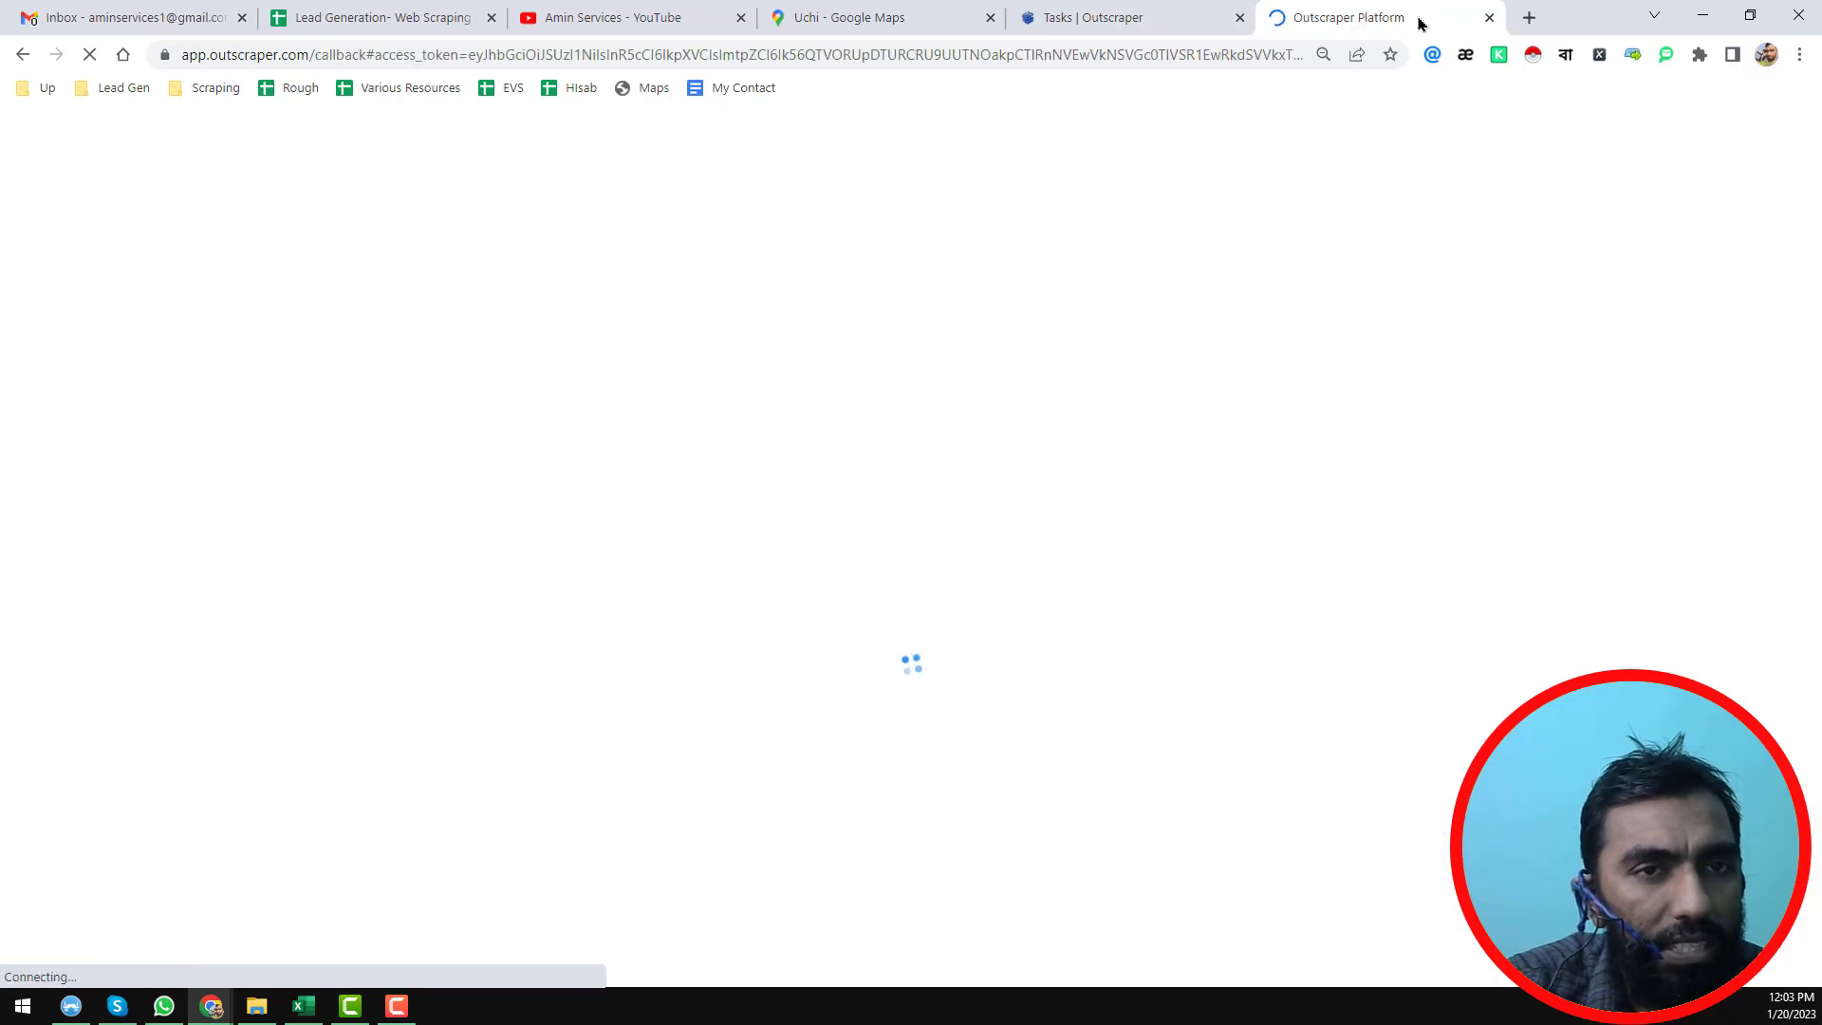
{"action": "left_click_drag", "start_coordinate": [1420, 20], "coordinate": [1049, 16]}
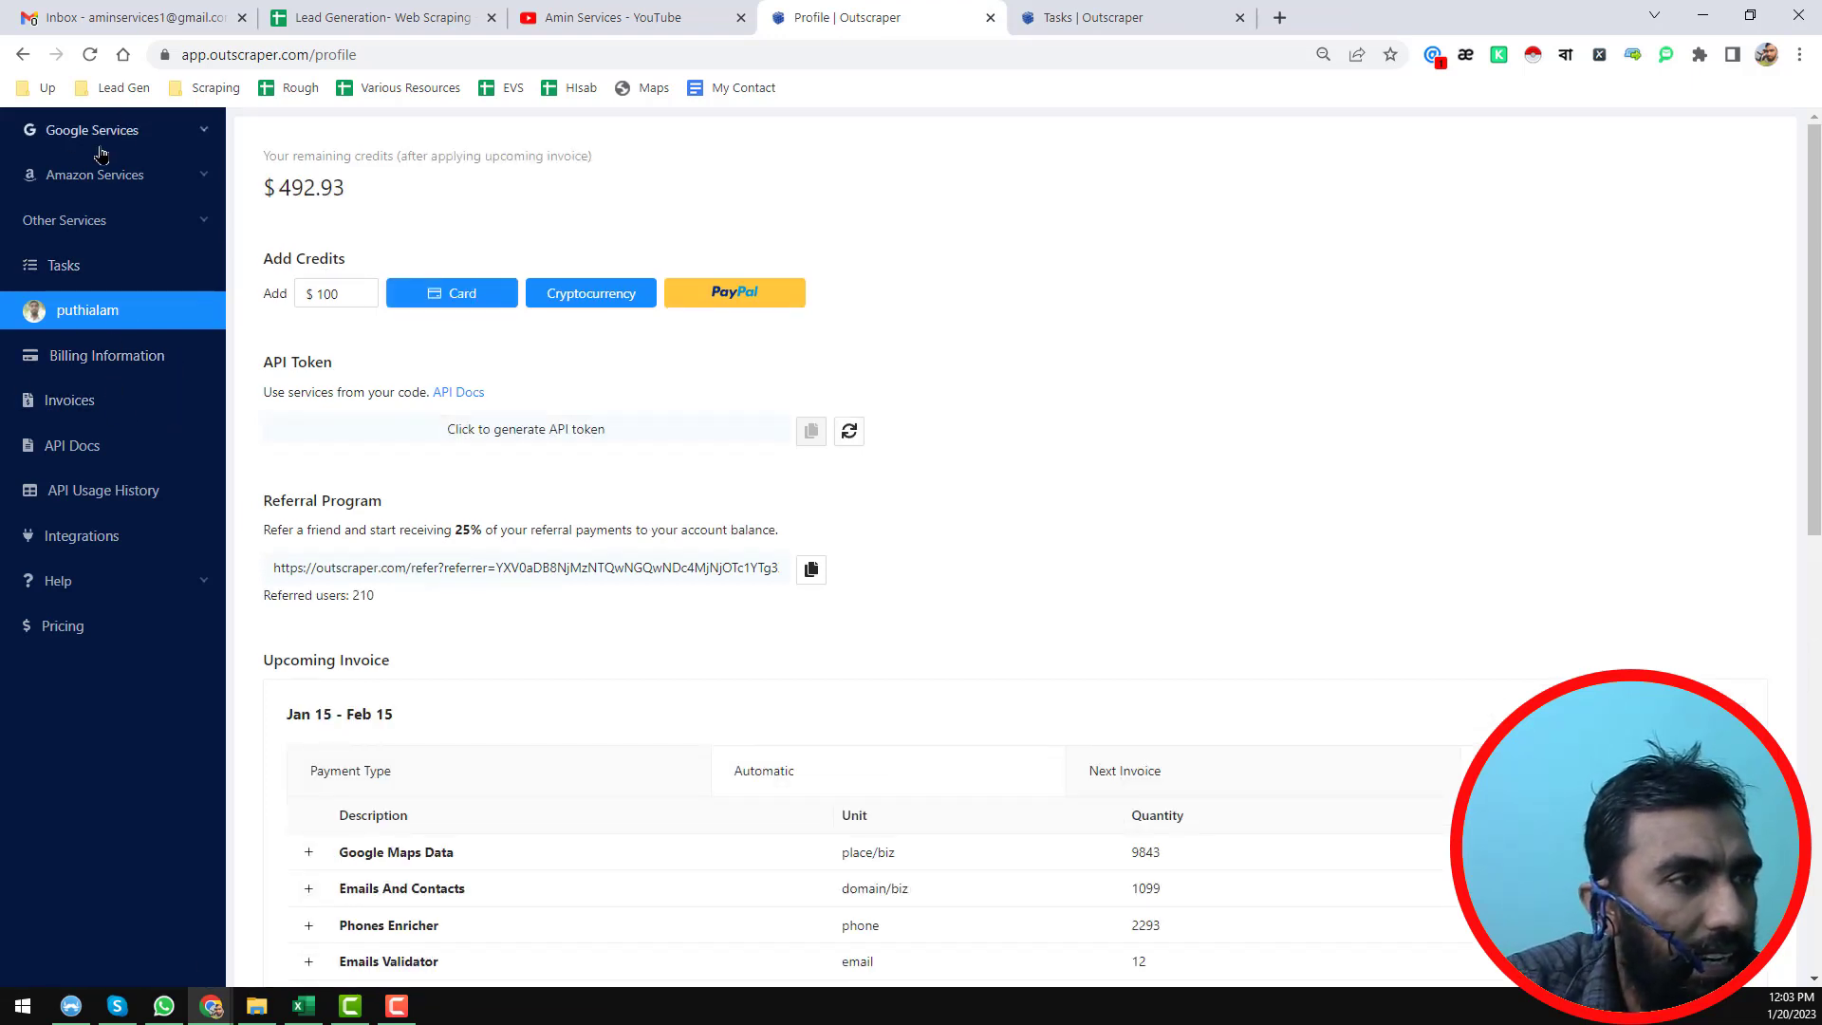
{"action": "left_click", "coordinate": [150, 138]}
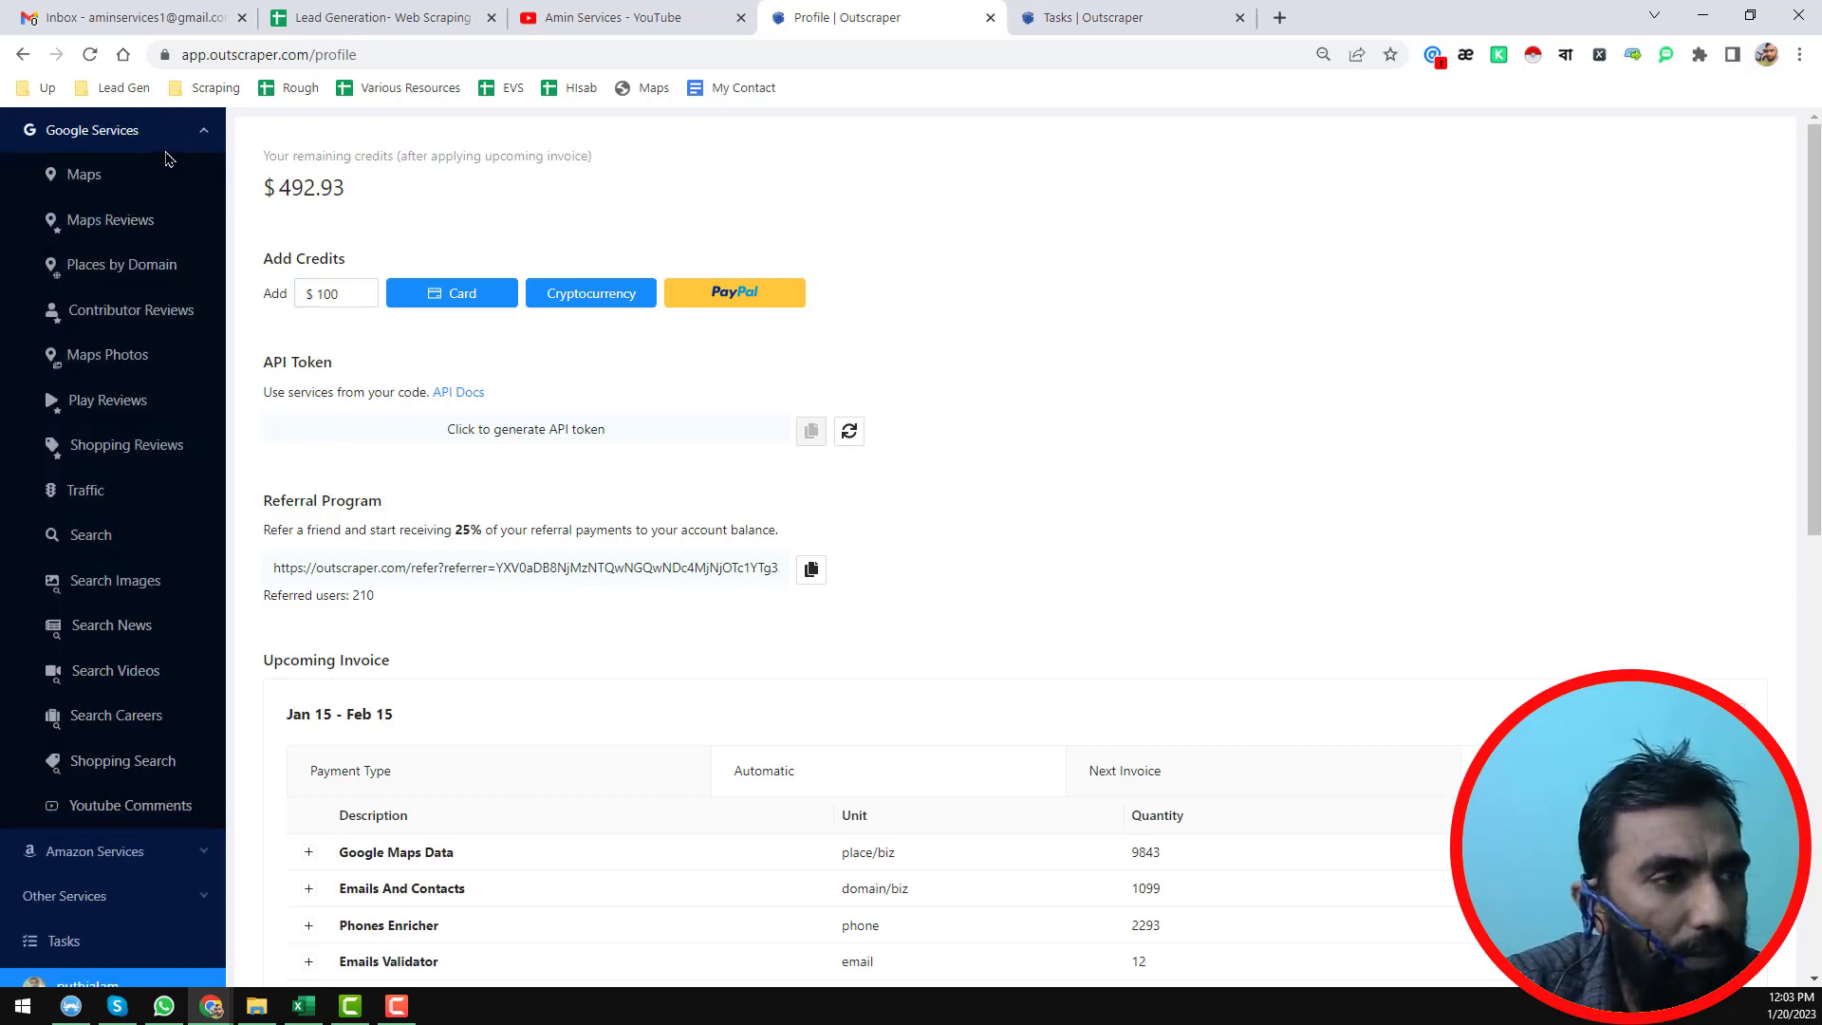
- Open the Google Maps Data Scraper and add 'restaurant' as the search category
{"action": "left_click", "coordinate": [95, 182]}
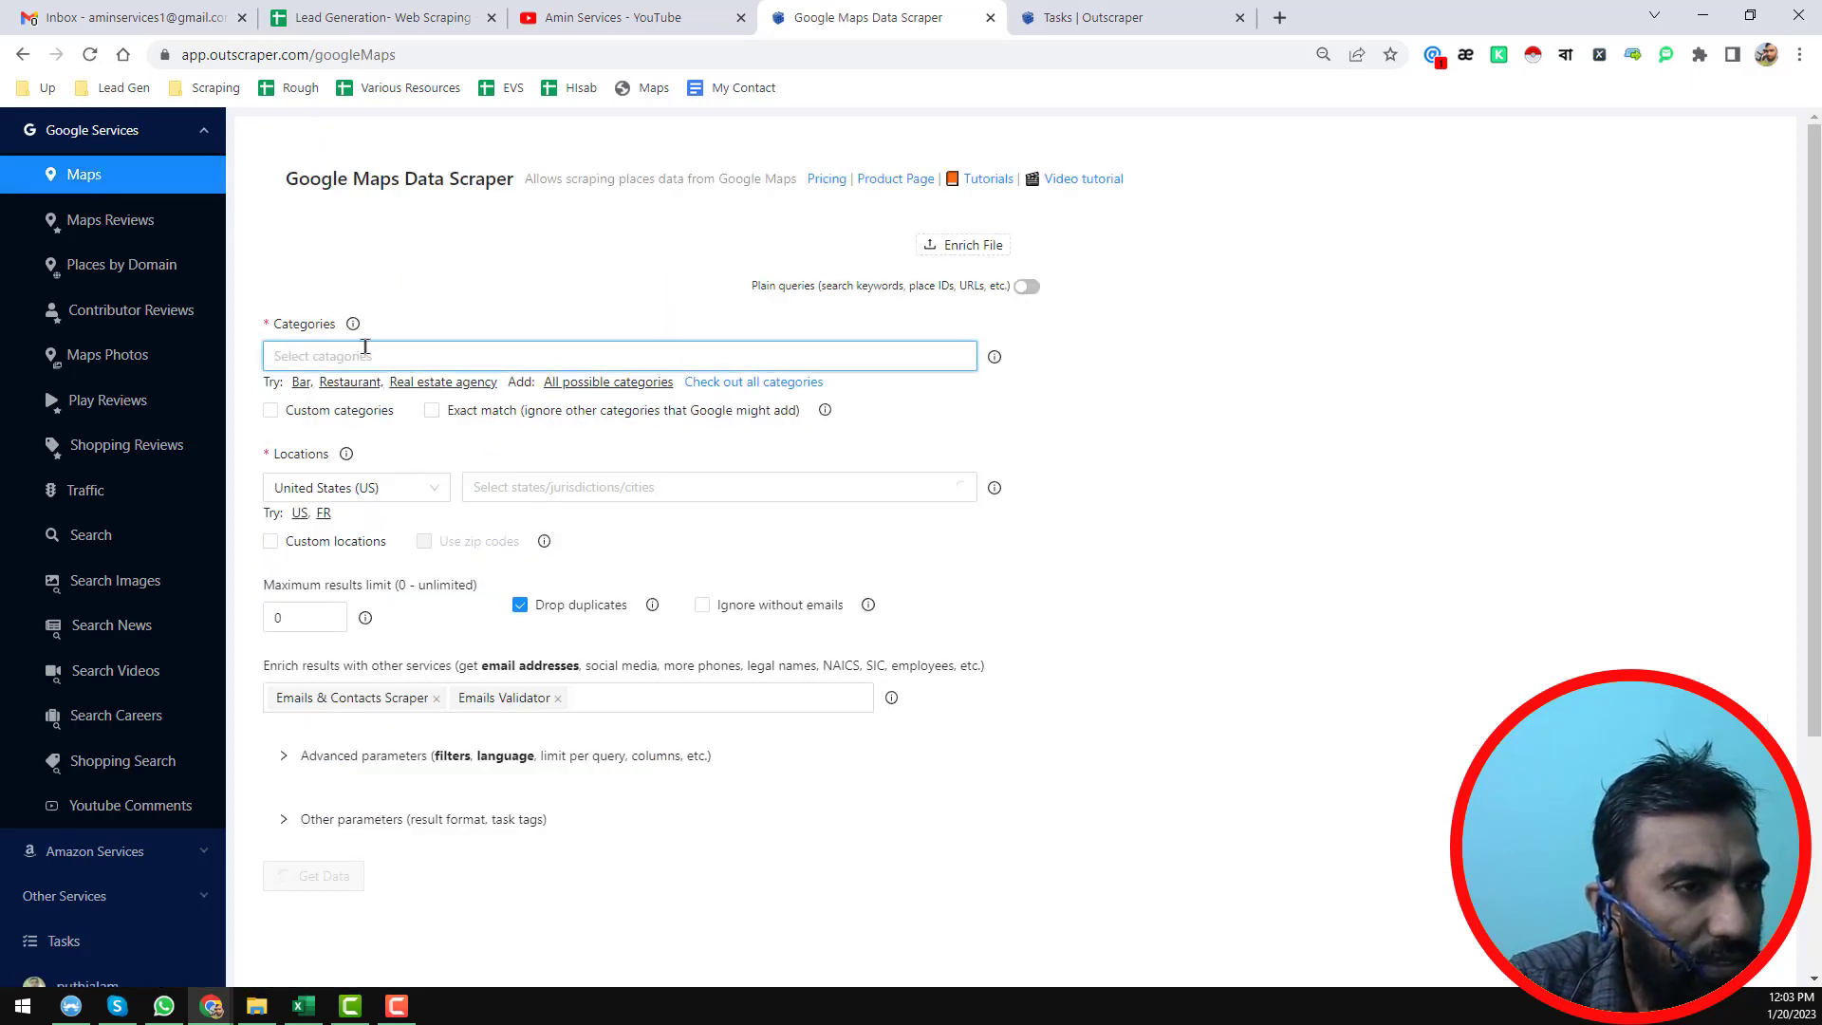
{"action": "left_click", "coordinate": [325, 343]}
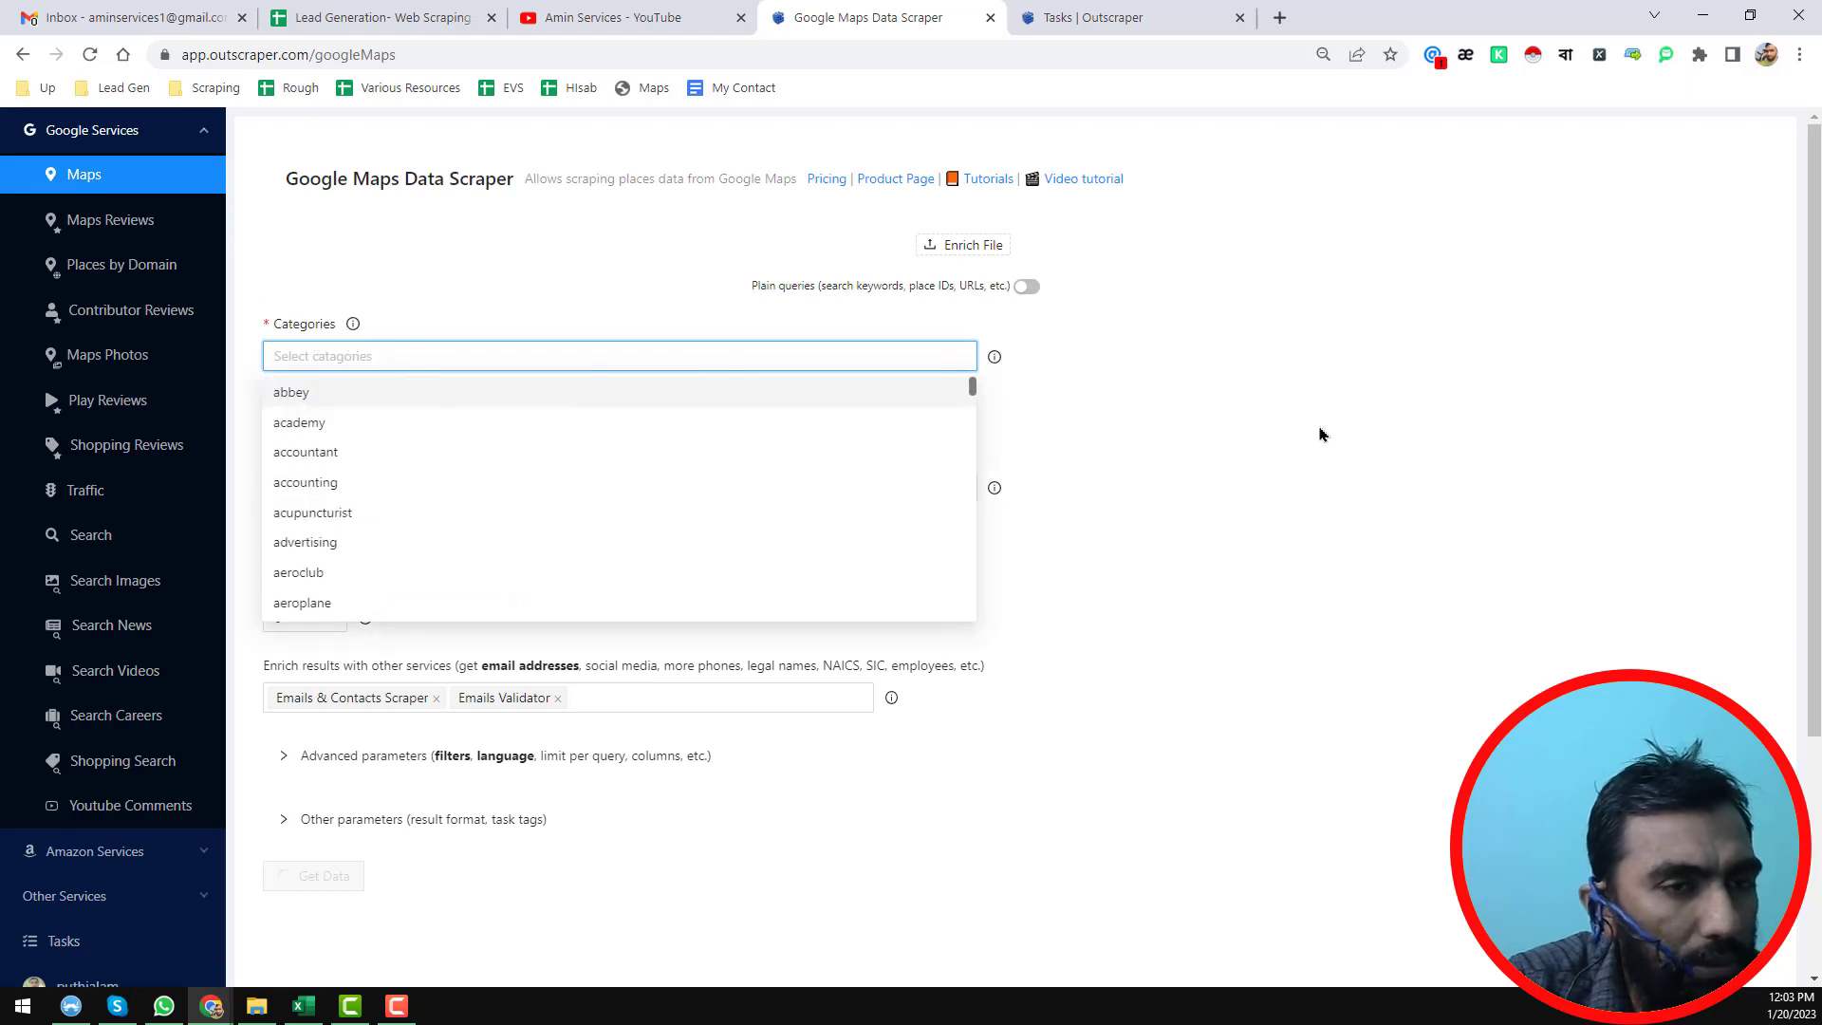
{"action": "left_click", "coordinate": [411, 356]}
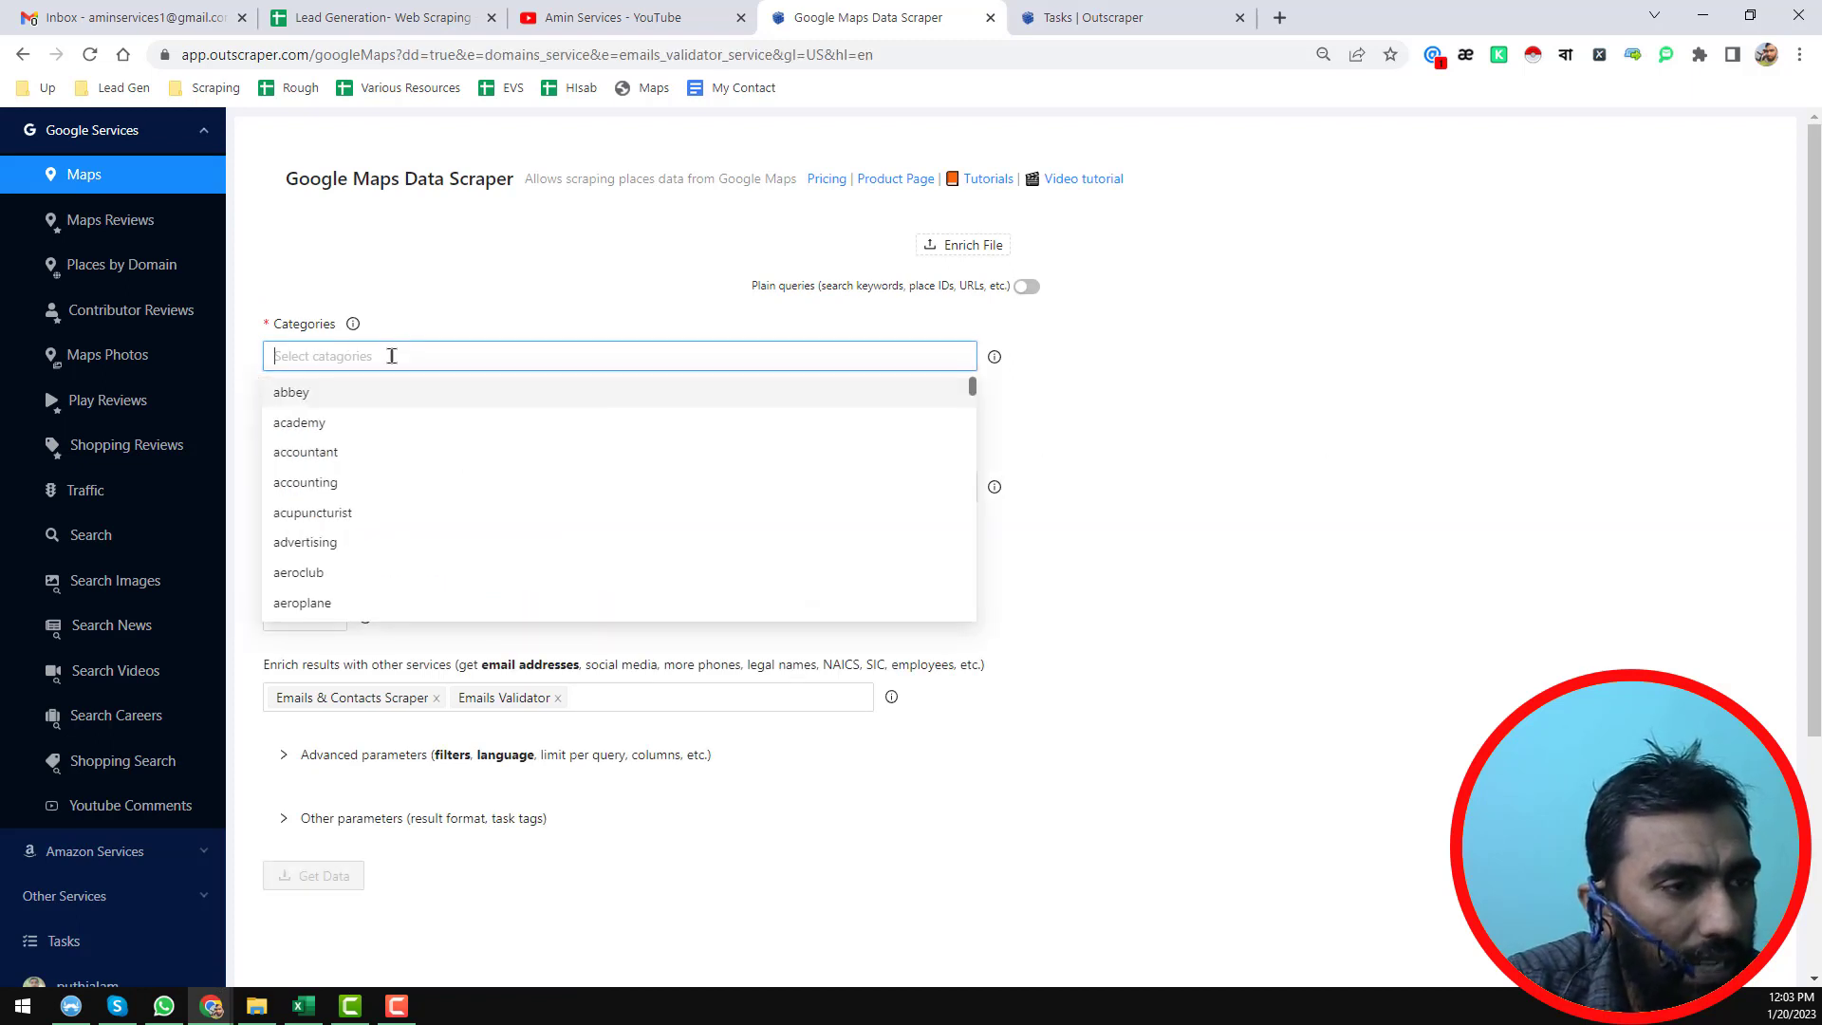
{"action": "left_click", "coordinate": [1026, 502]}
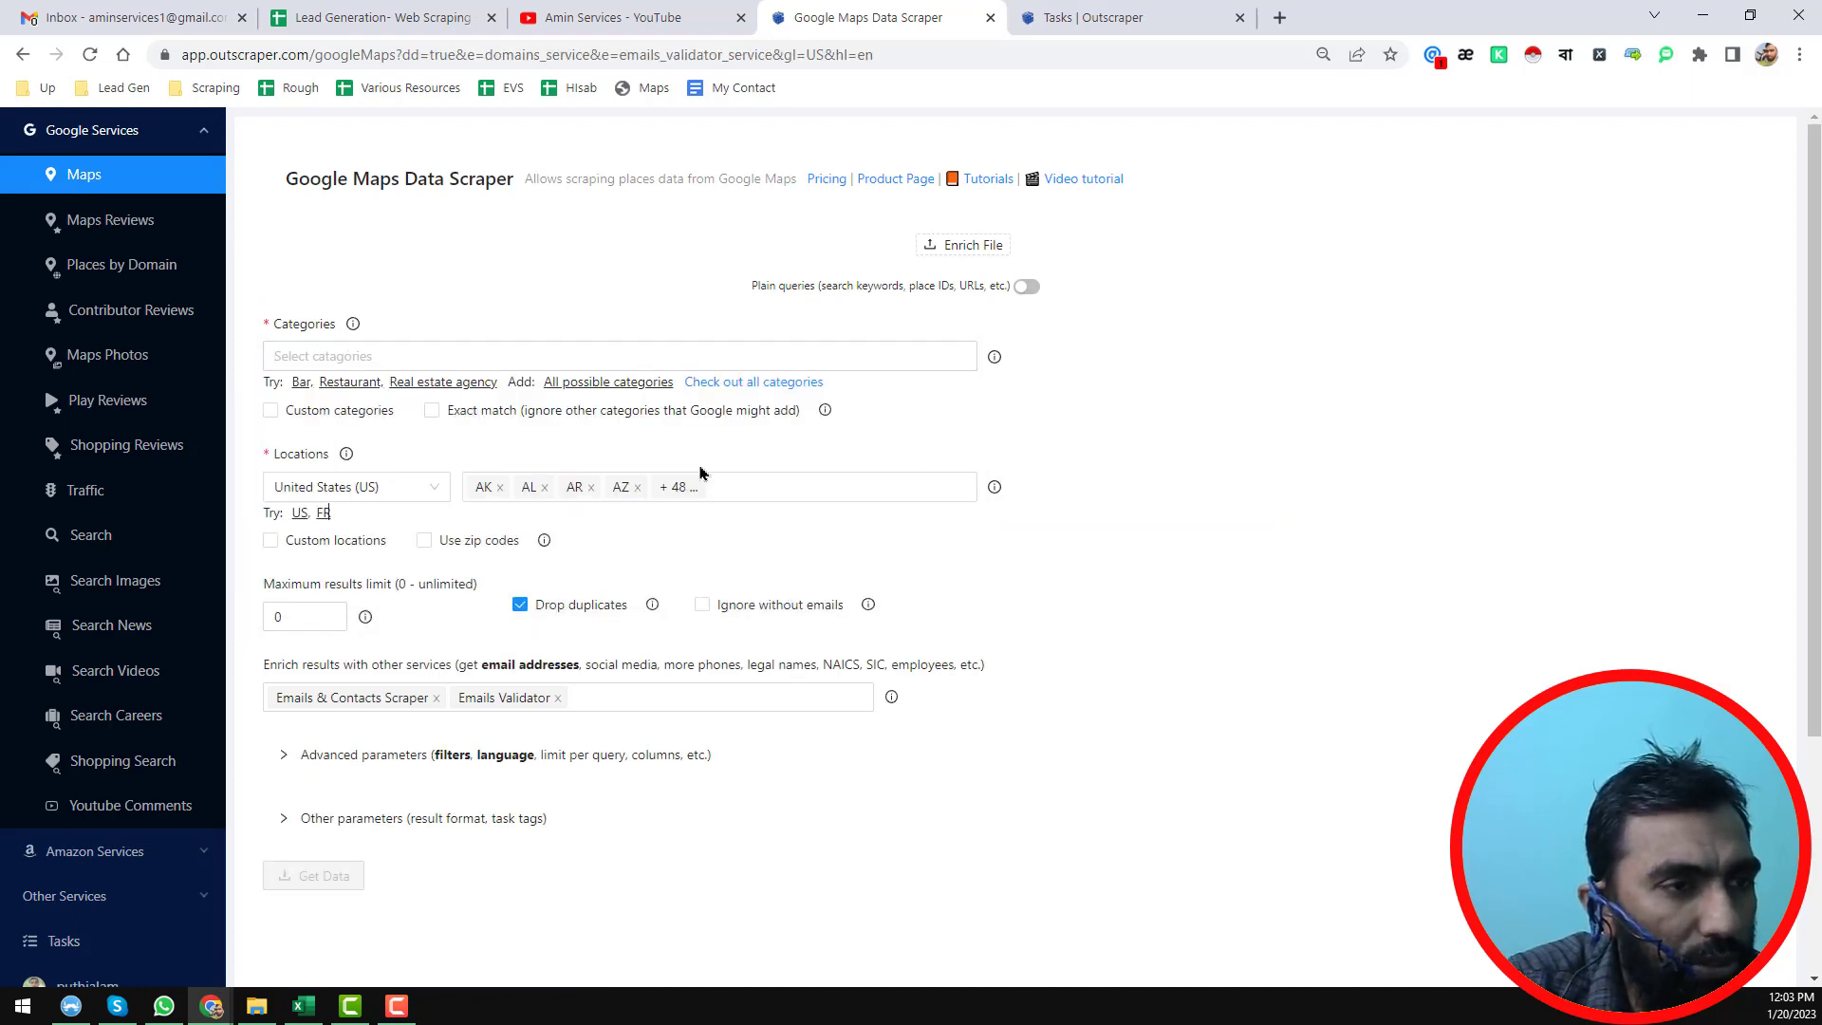
{"action": "left_click", "coordinate": [349, 384]}
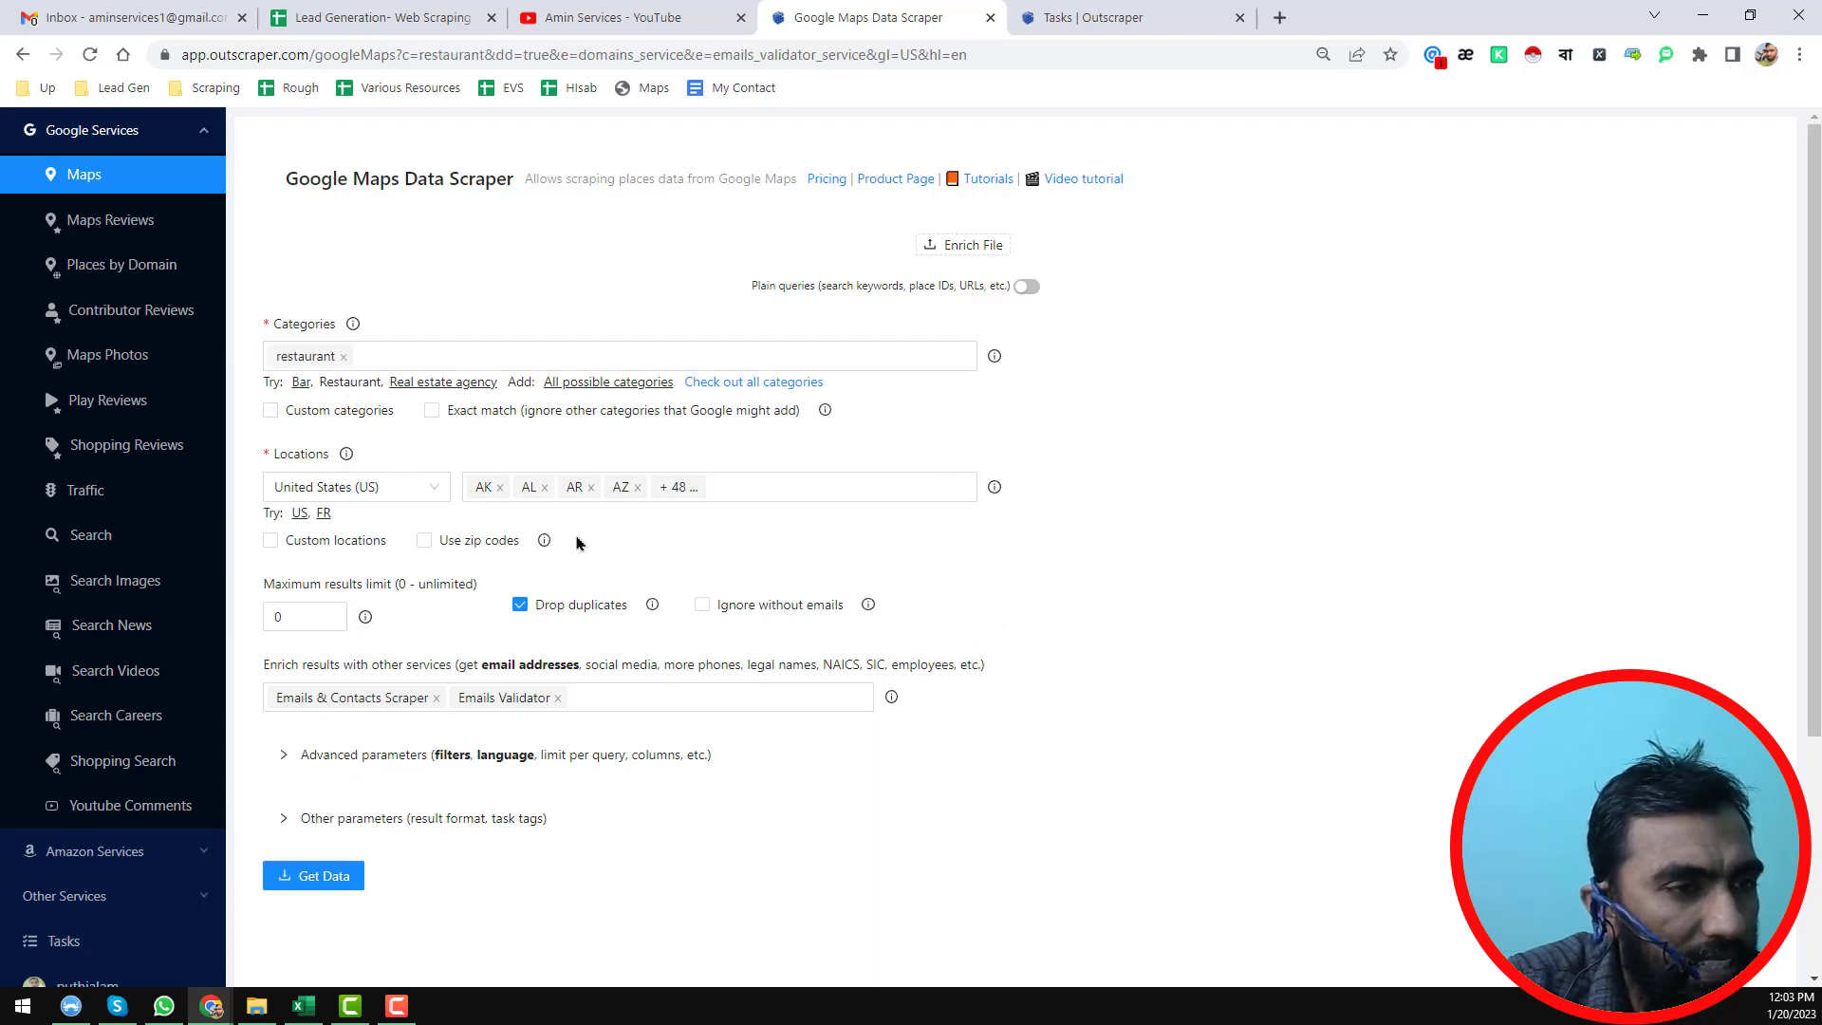
{"action": "scroll", "coordinate": [542, 560], "scroll_direction": "down", "scroll_amount": 1}
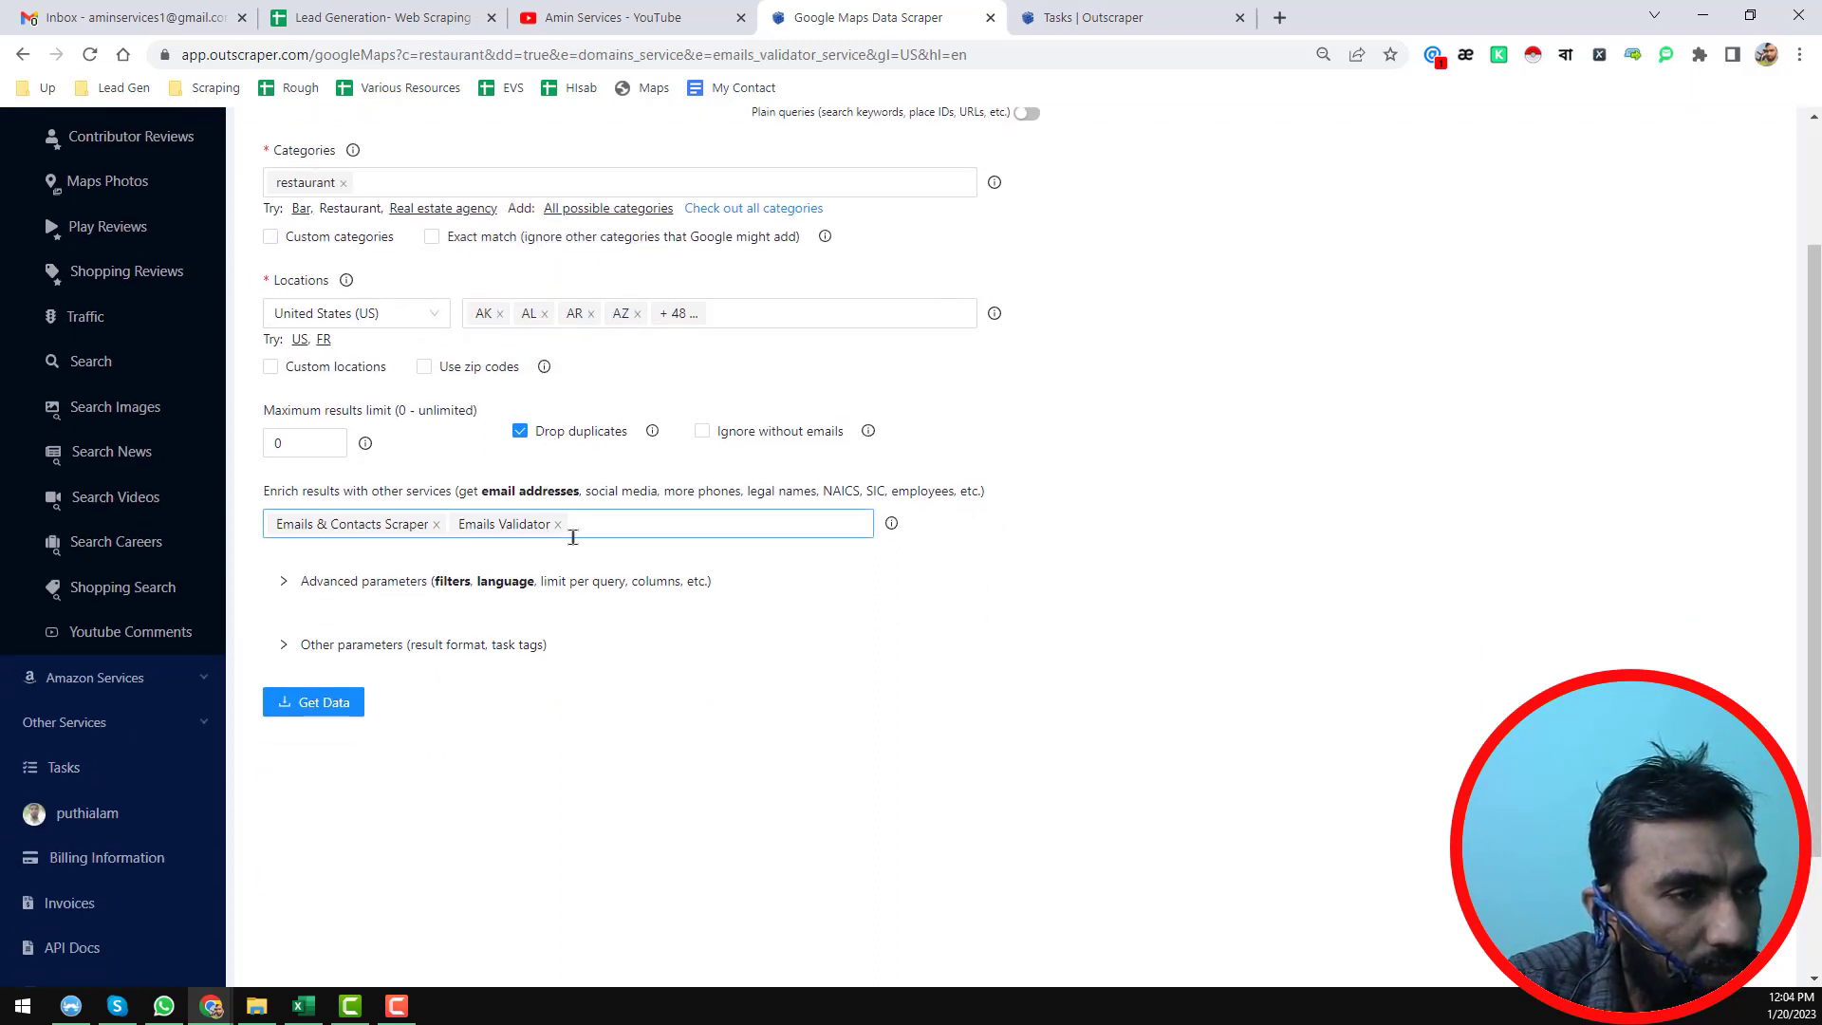
- Remove Emails Validator from the enrichments, then select the site column URLs in Excel
{"action": "left_click", "coordinate": [560, 528]}
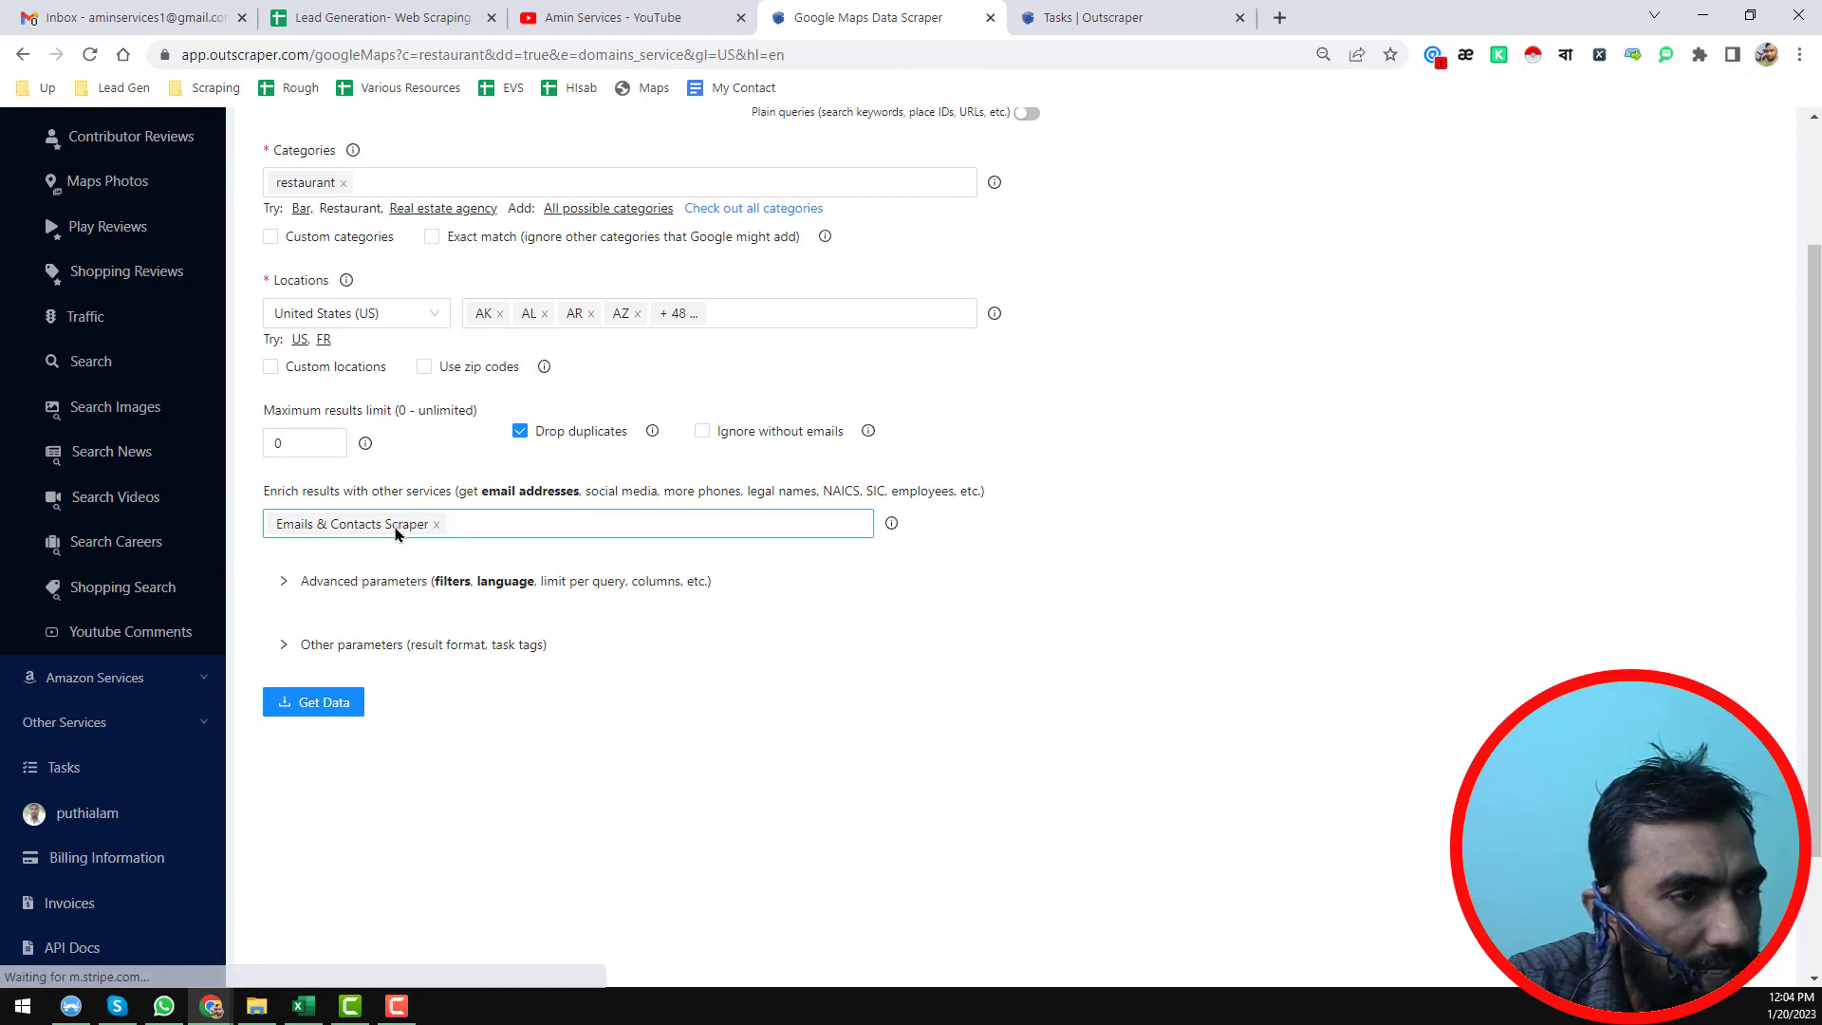
{"action": "left_click", "coordinate": [489, 524]}
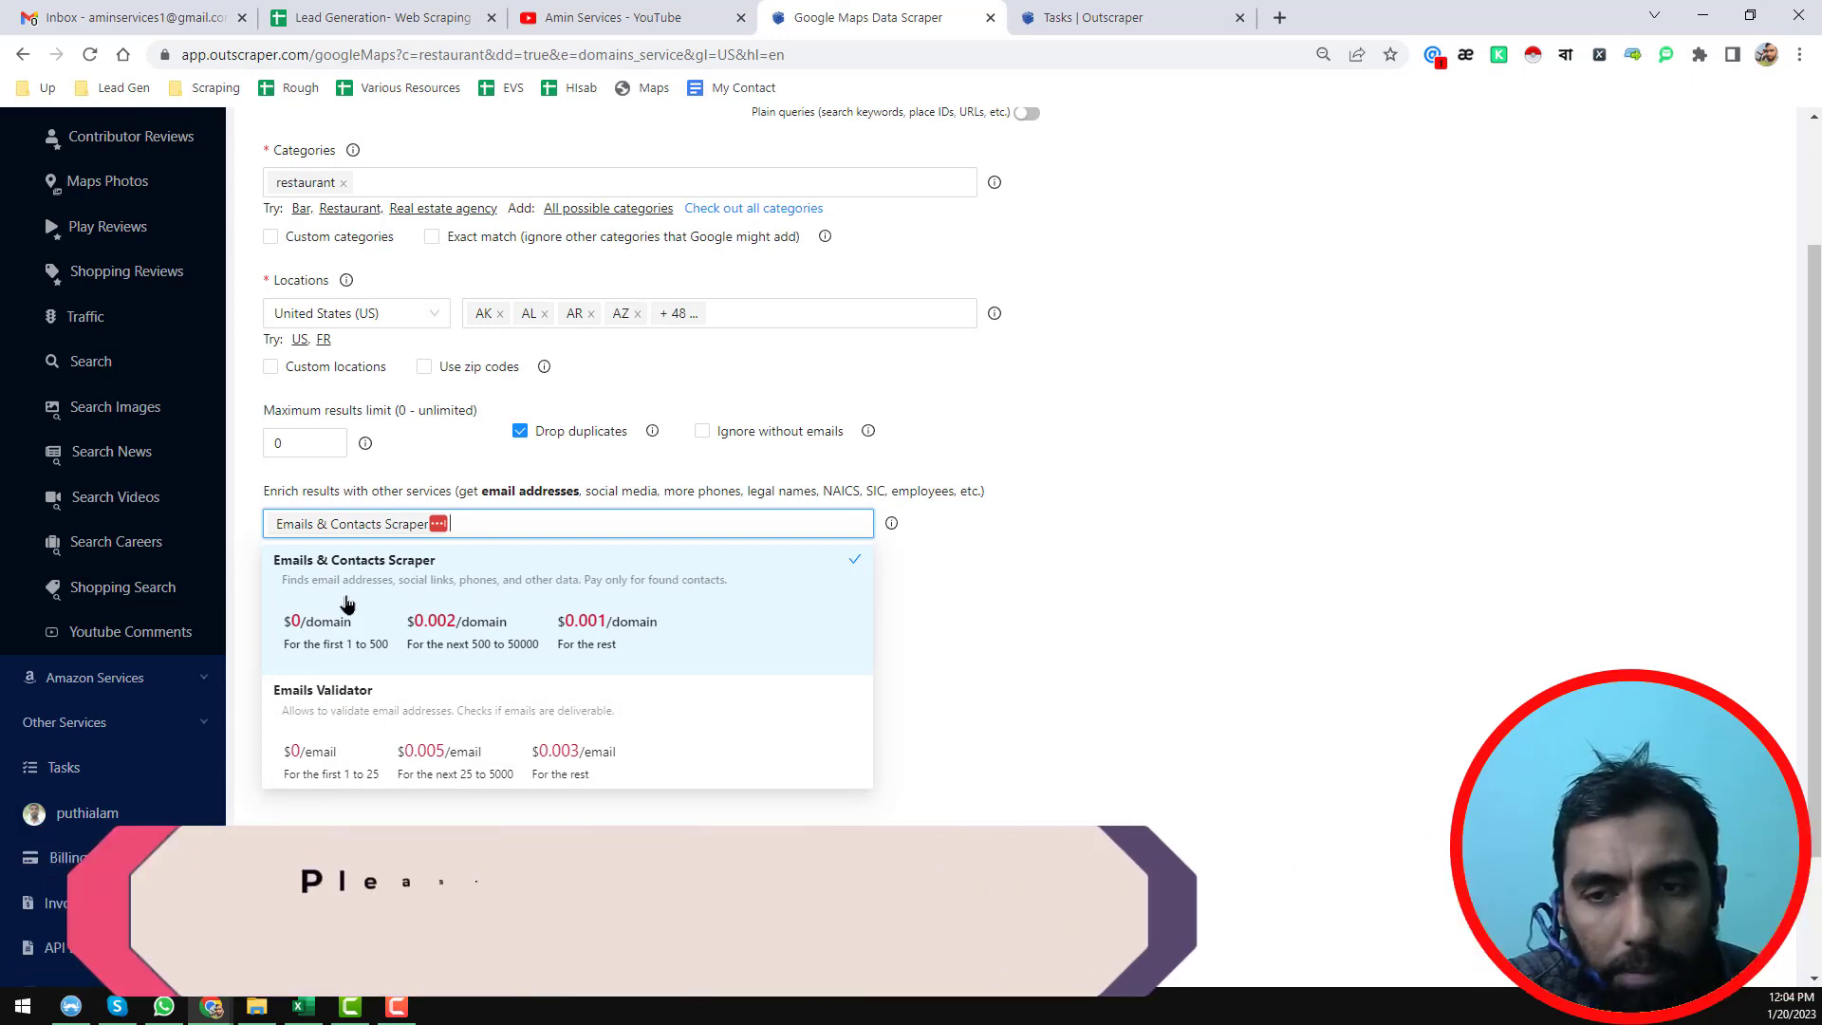
{"action": "left_click", "coordinate": [1117, 610]}
{"action": "scroll", "coordinate": [469, 584], "scroll_direction": "down", "scroll_amount": 2}
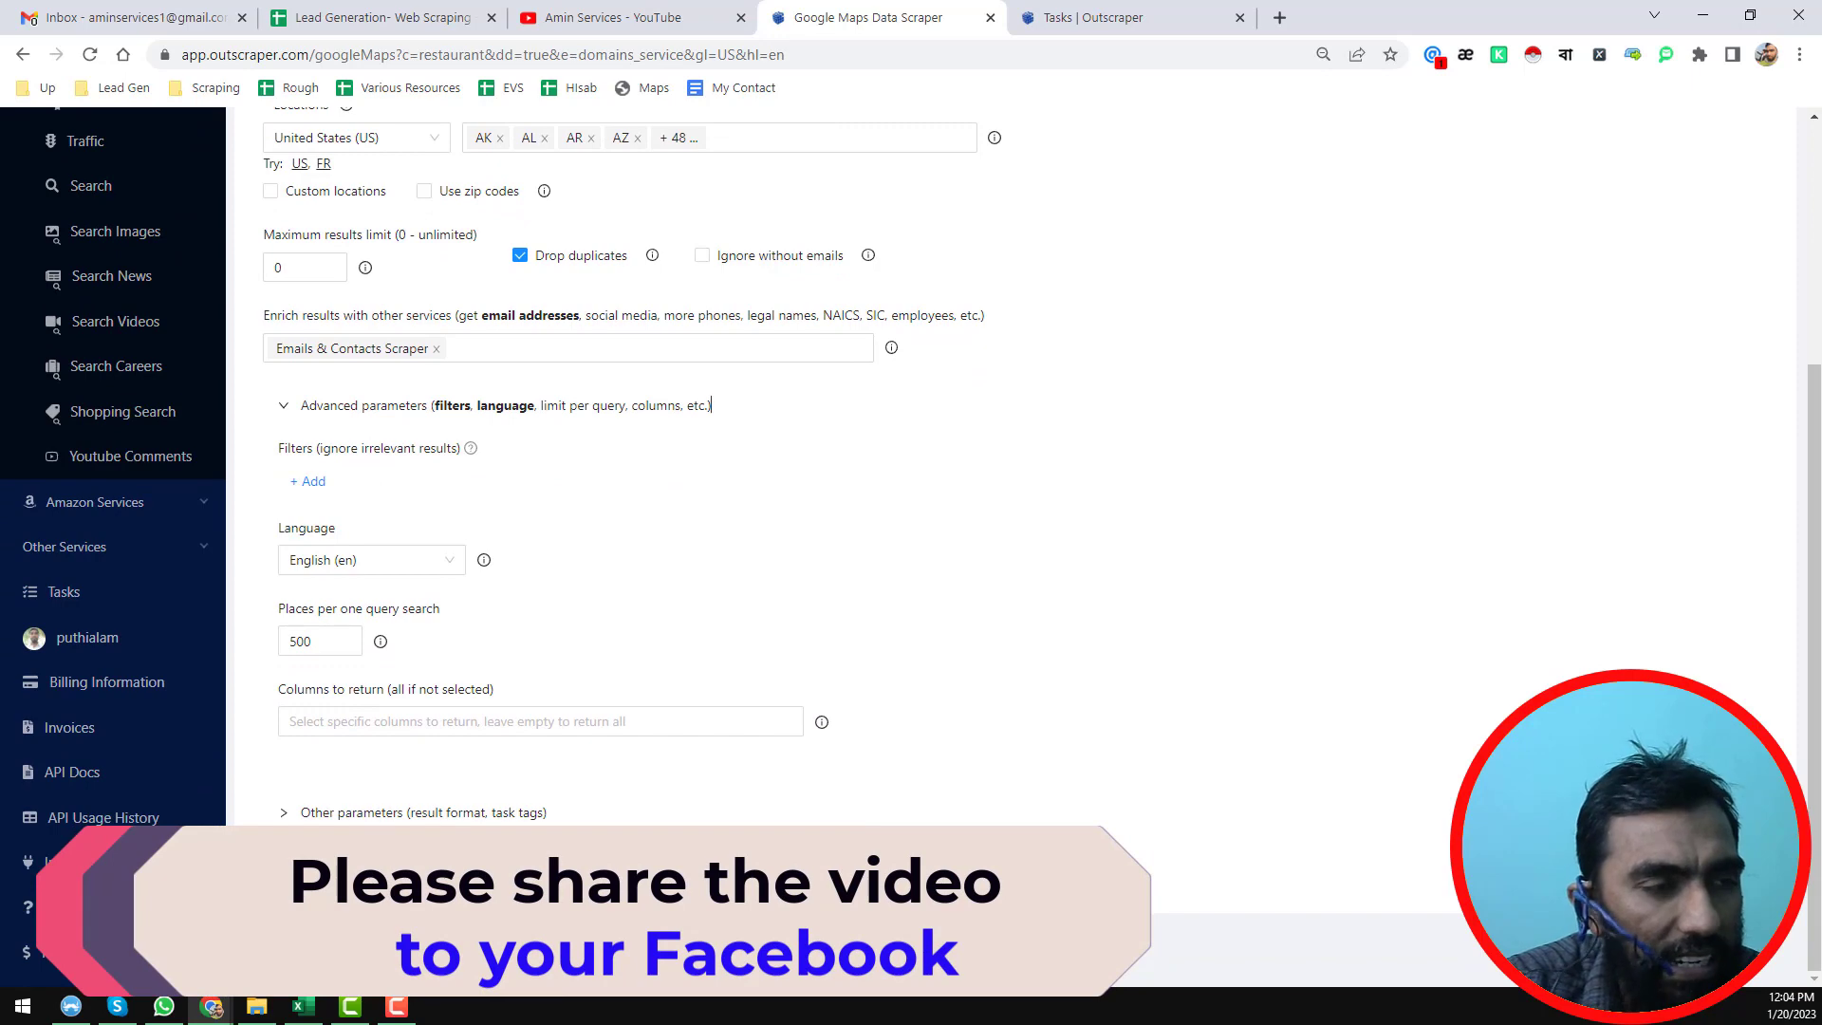
{"action": "scroll", "coordinate": [532, 712], "scroll_direction": "up", "scroll_amount": 4}
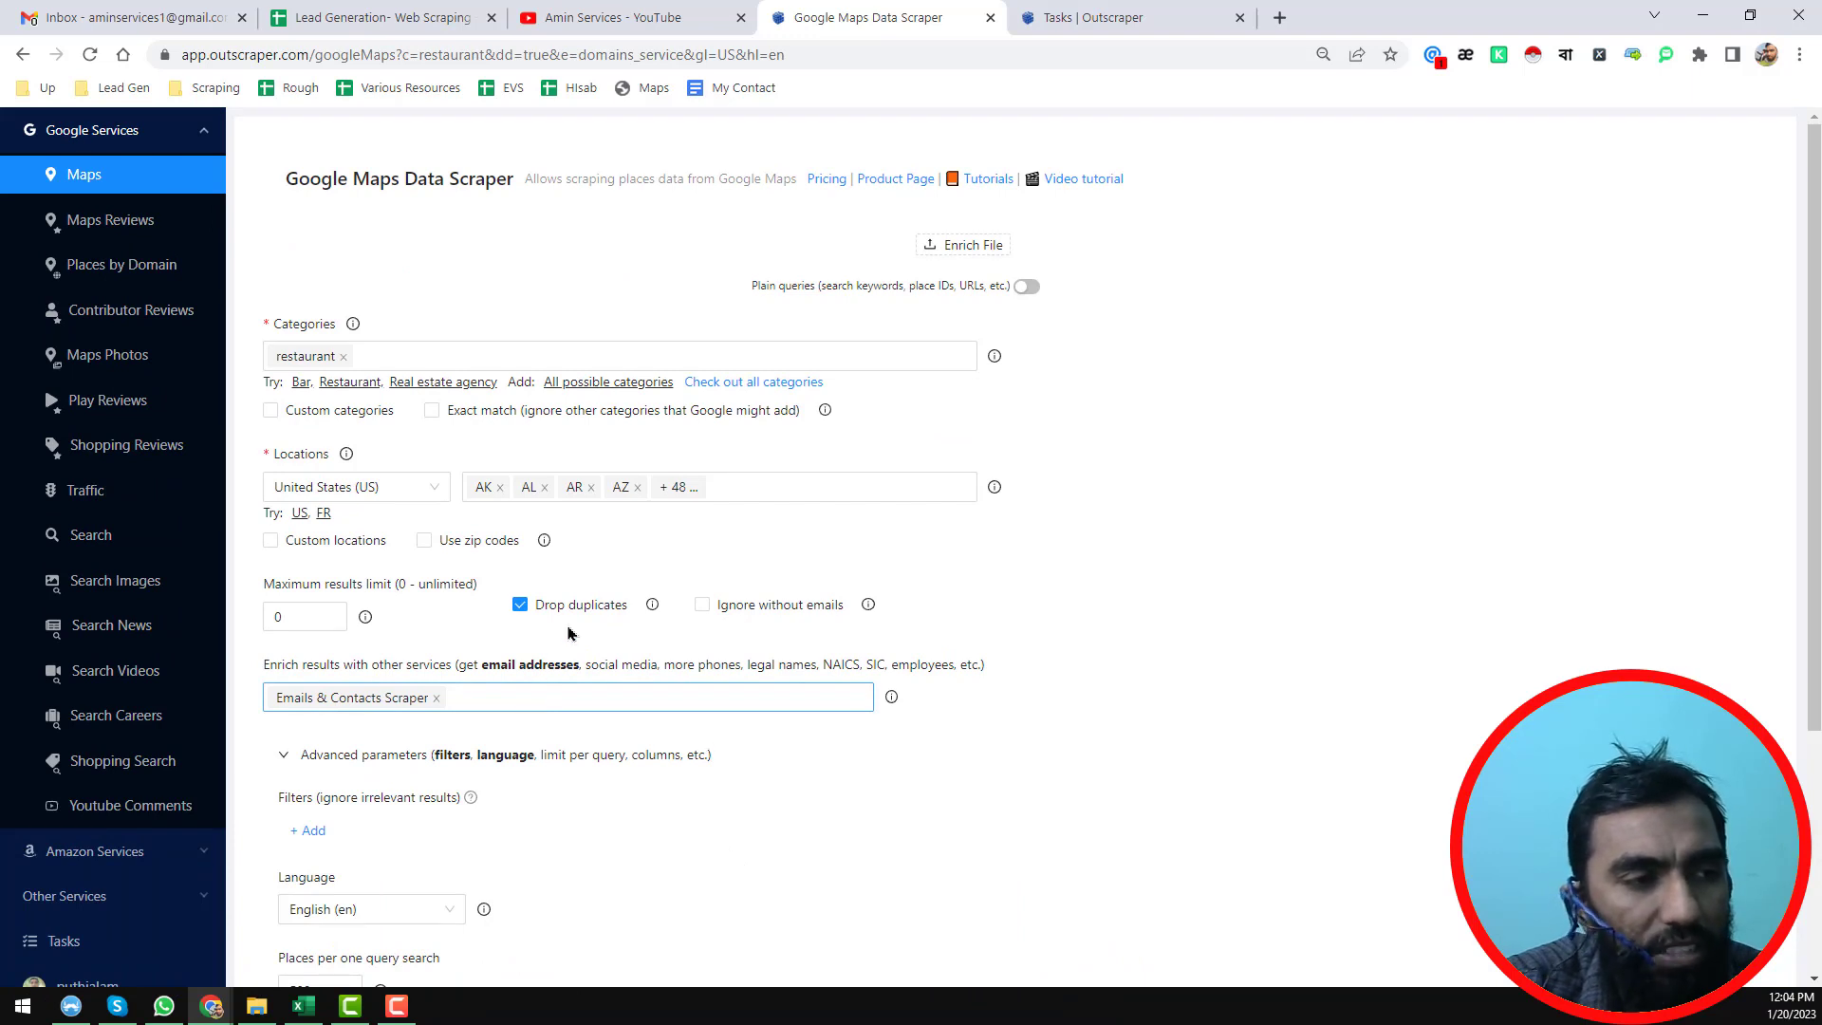
{"action": "left_click", "coordinate": [597, 596]}
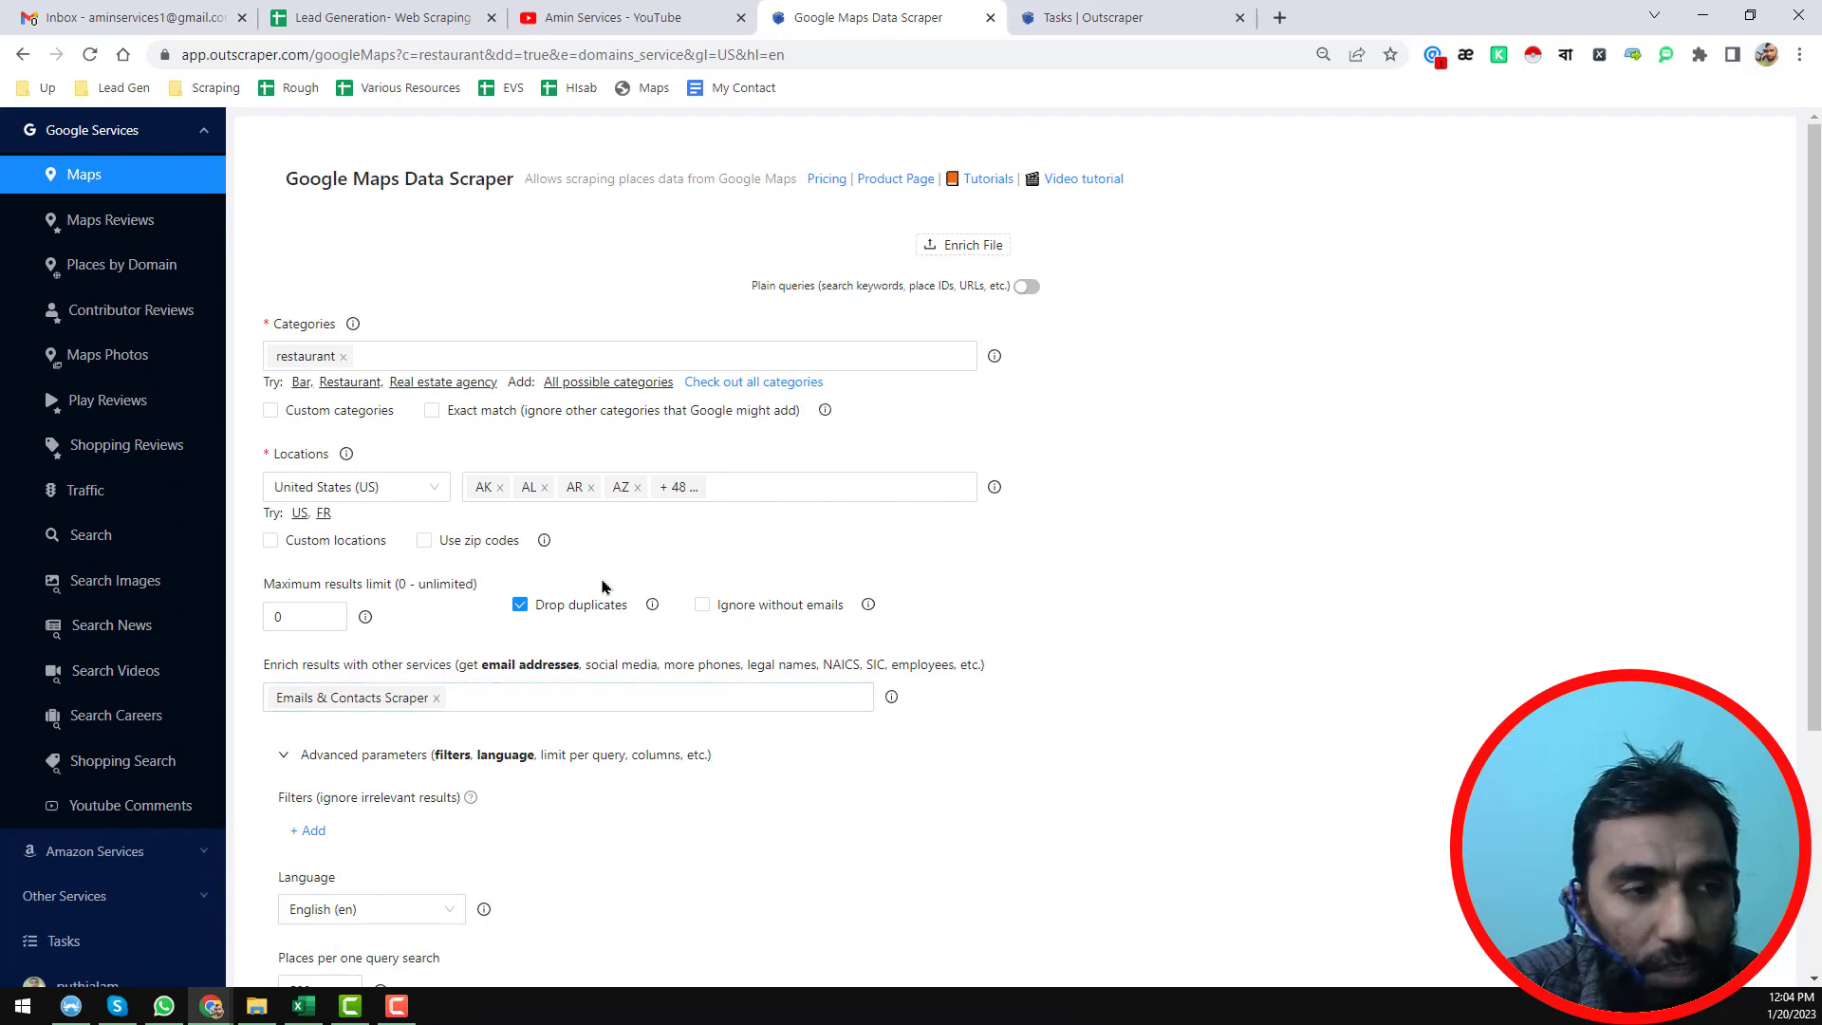
{"action": "scroll", "coordinate": [603, 581], "scroll_direction": "down", "scroll_amount": 5}
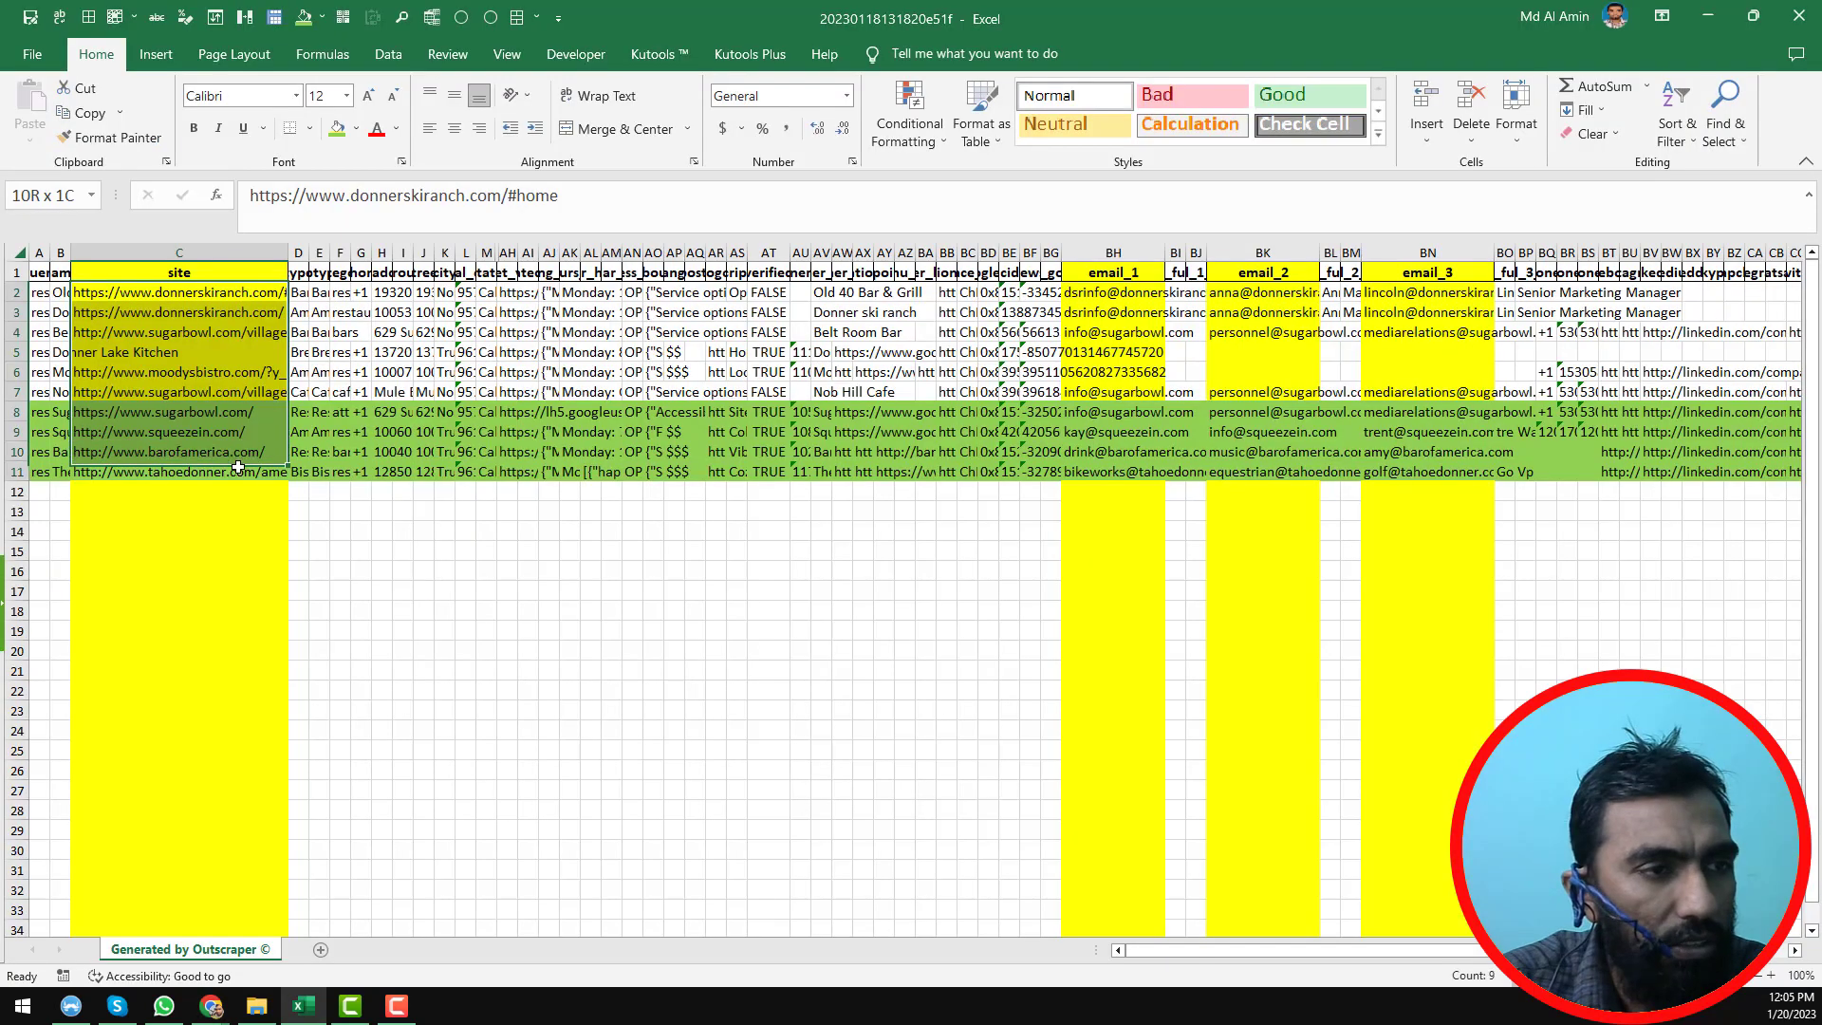
{"action": "left_click_drag", "start_coordinate": [238, 470], "coordinate": [238, 472]}
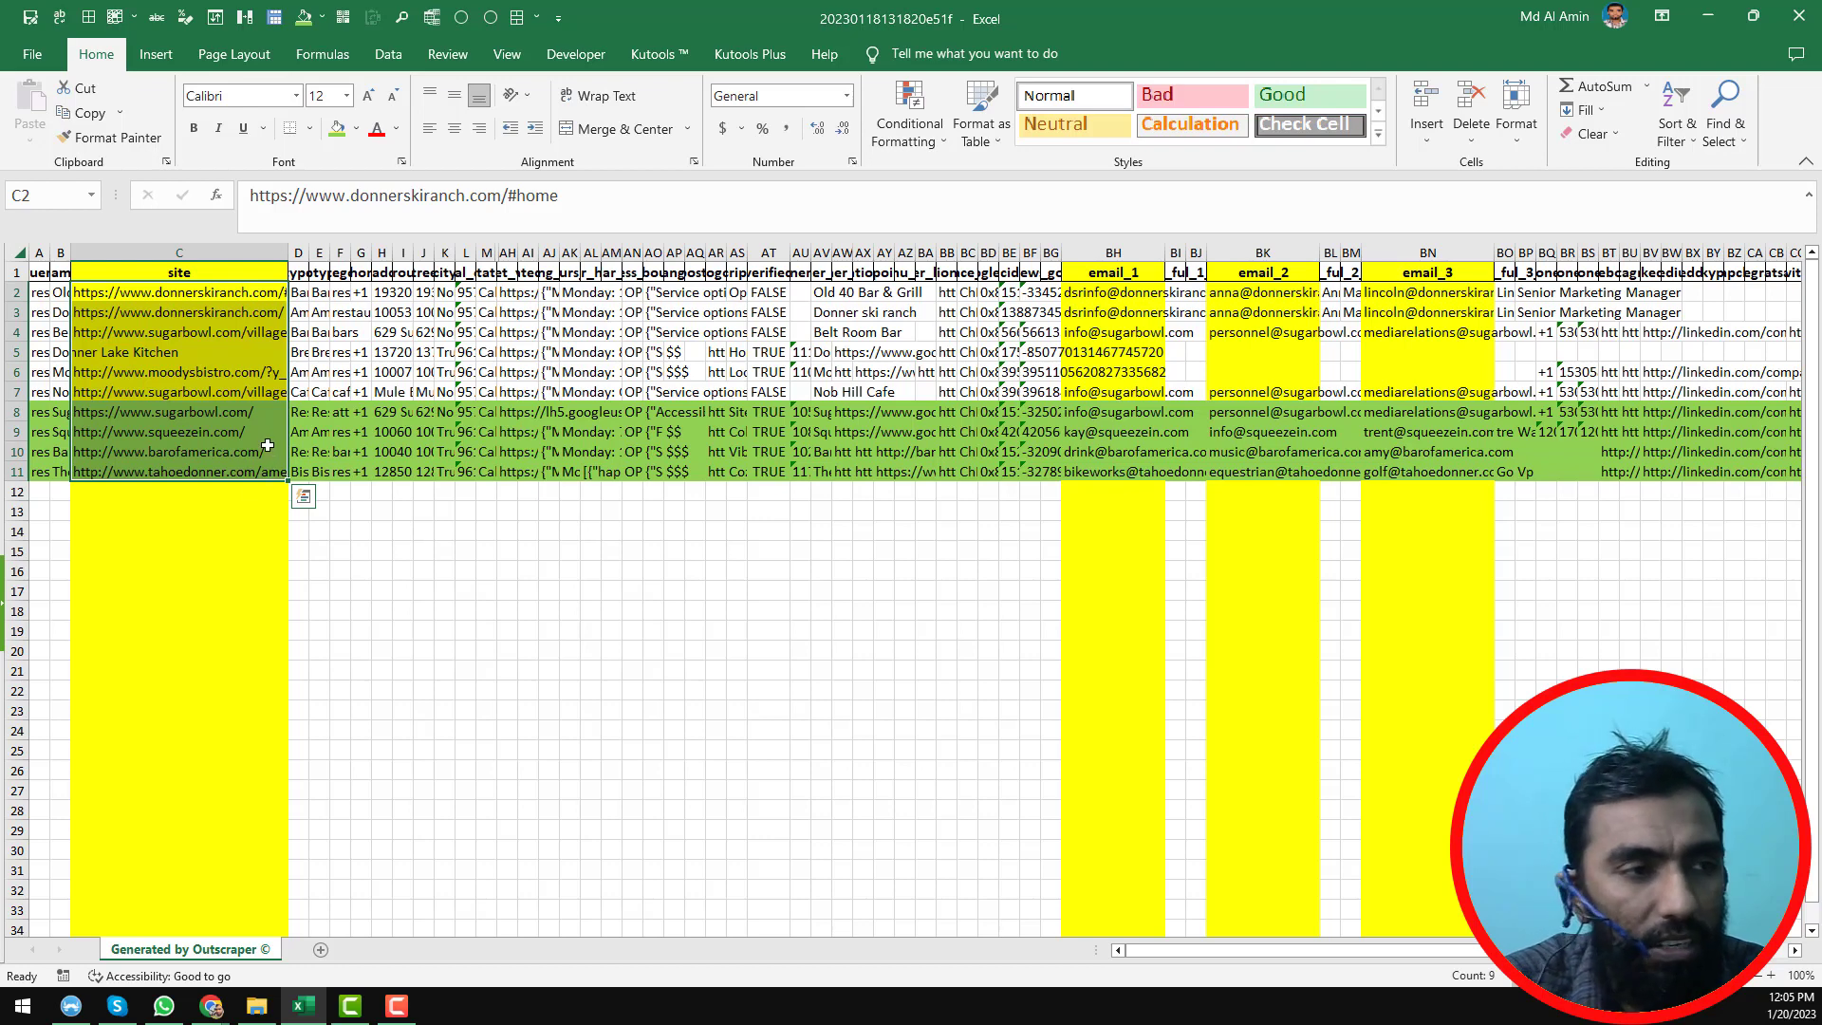
- Copy the website URLs in C8:C11 and minimize Excel
{"action": "left_click", "coordinate": [237, 417]}
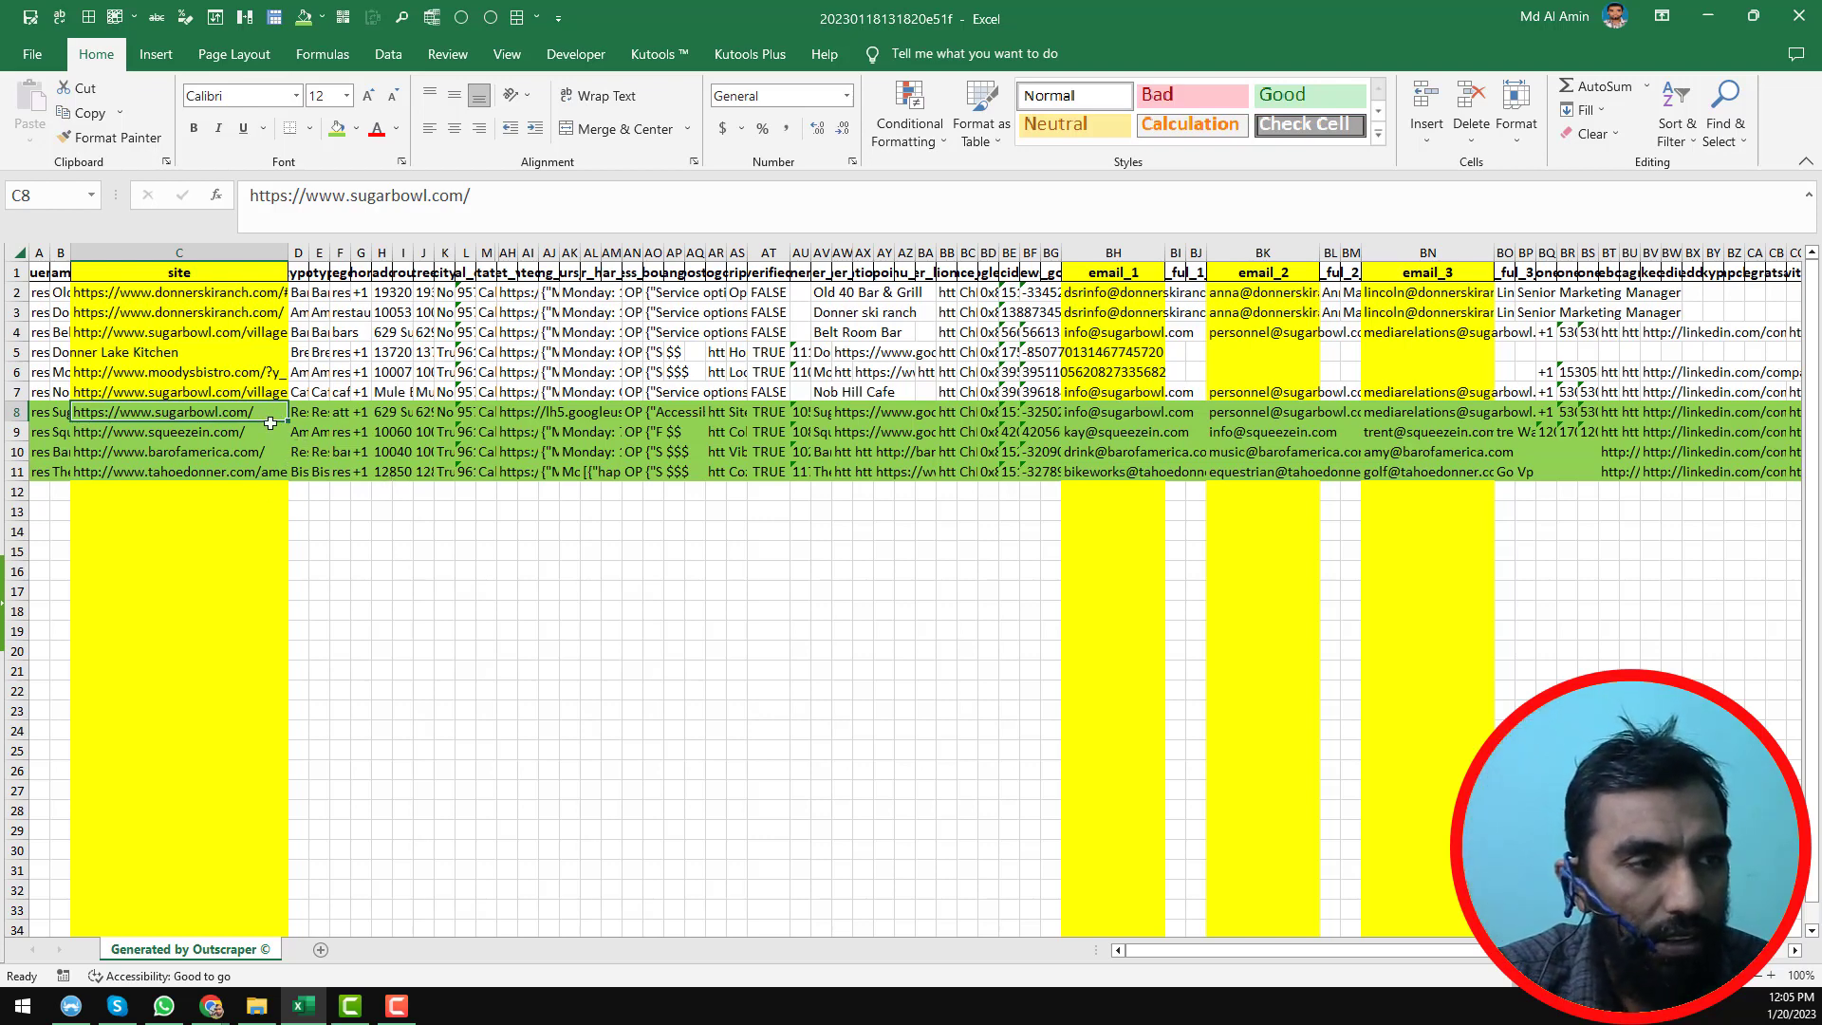
{"action": "left_click_drag", "start_coordinate": [263, 410], "coordinate": [264, 485]}
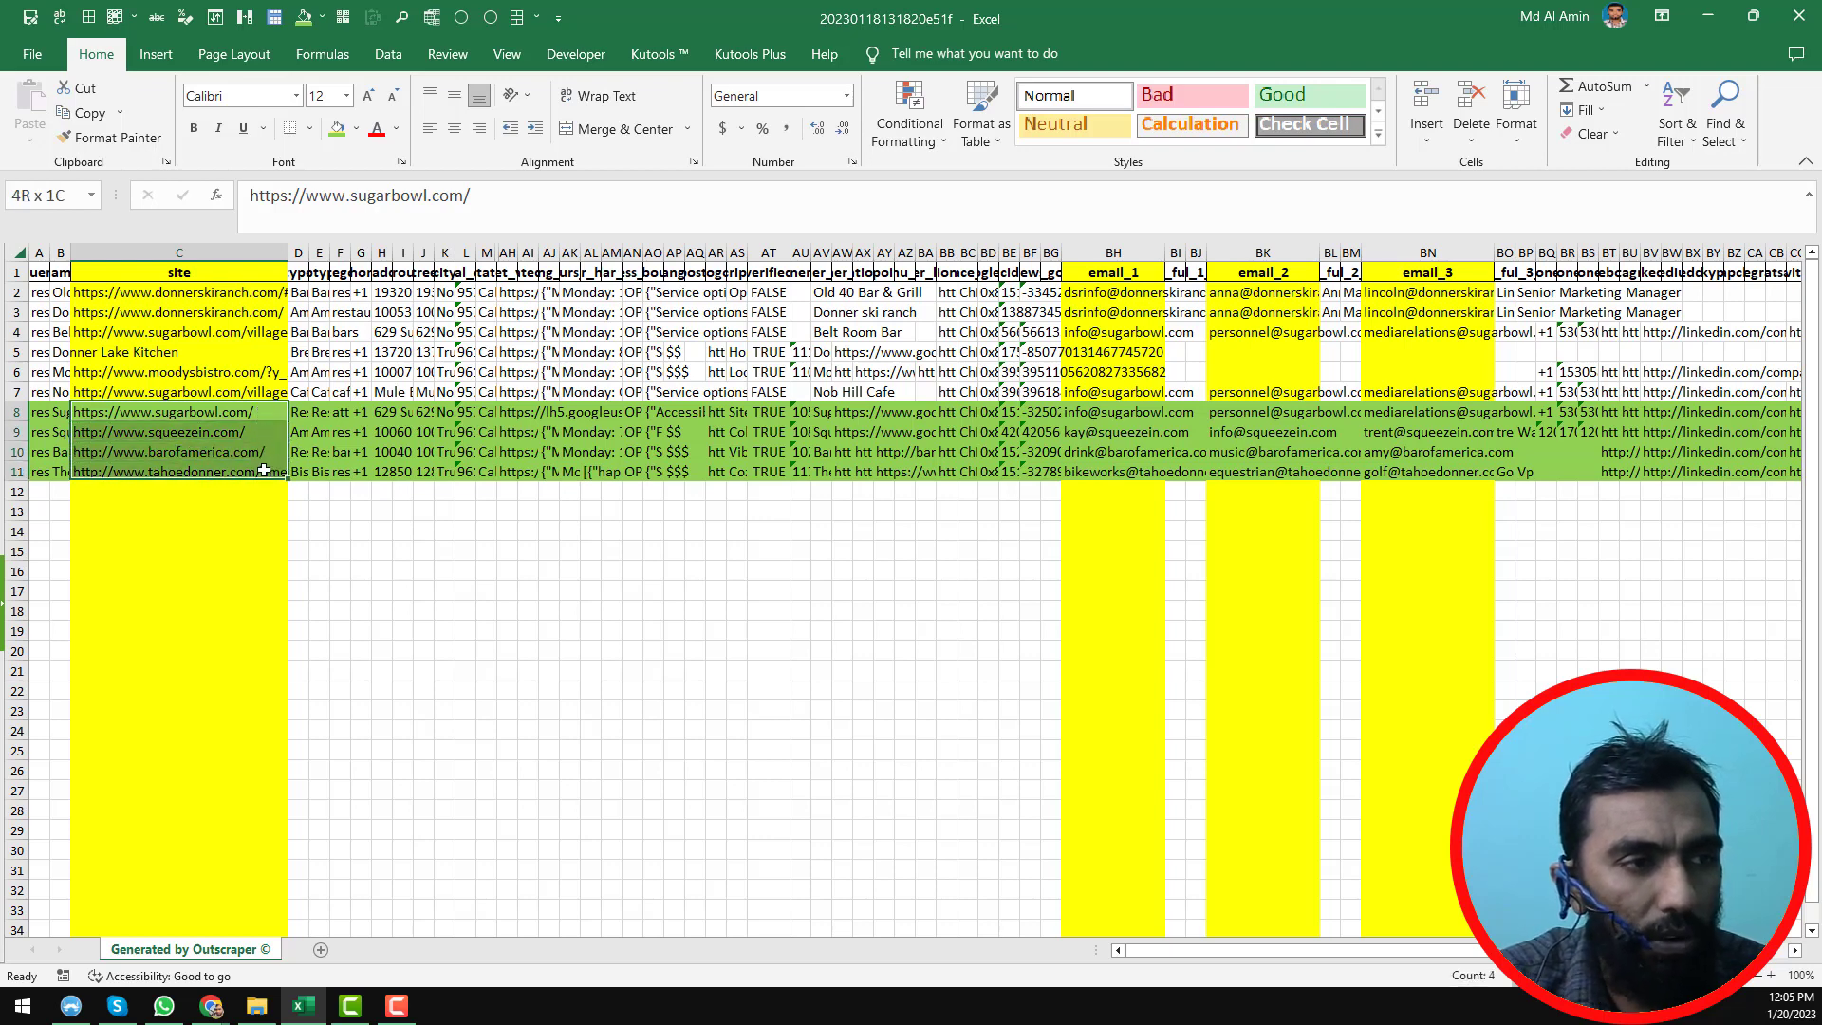
{"action": "key", "text": "ctrl+c"}
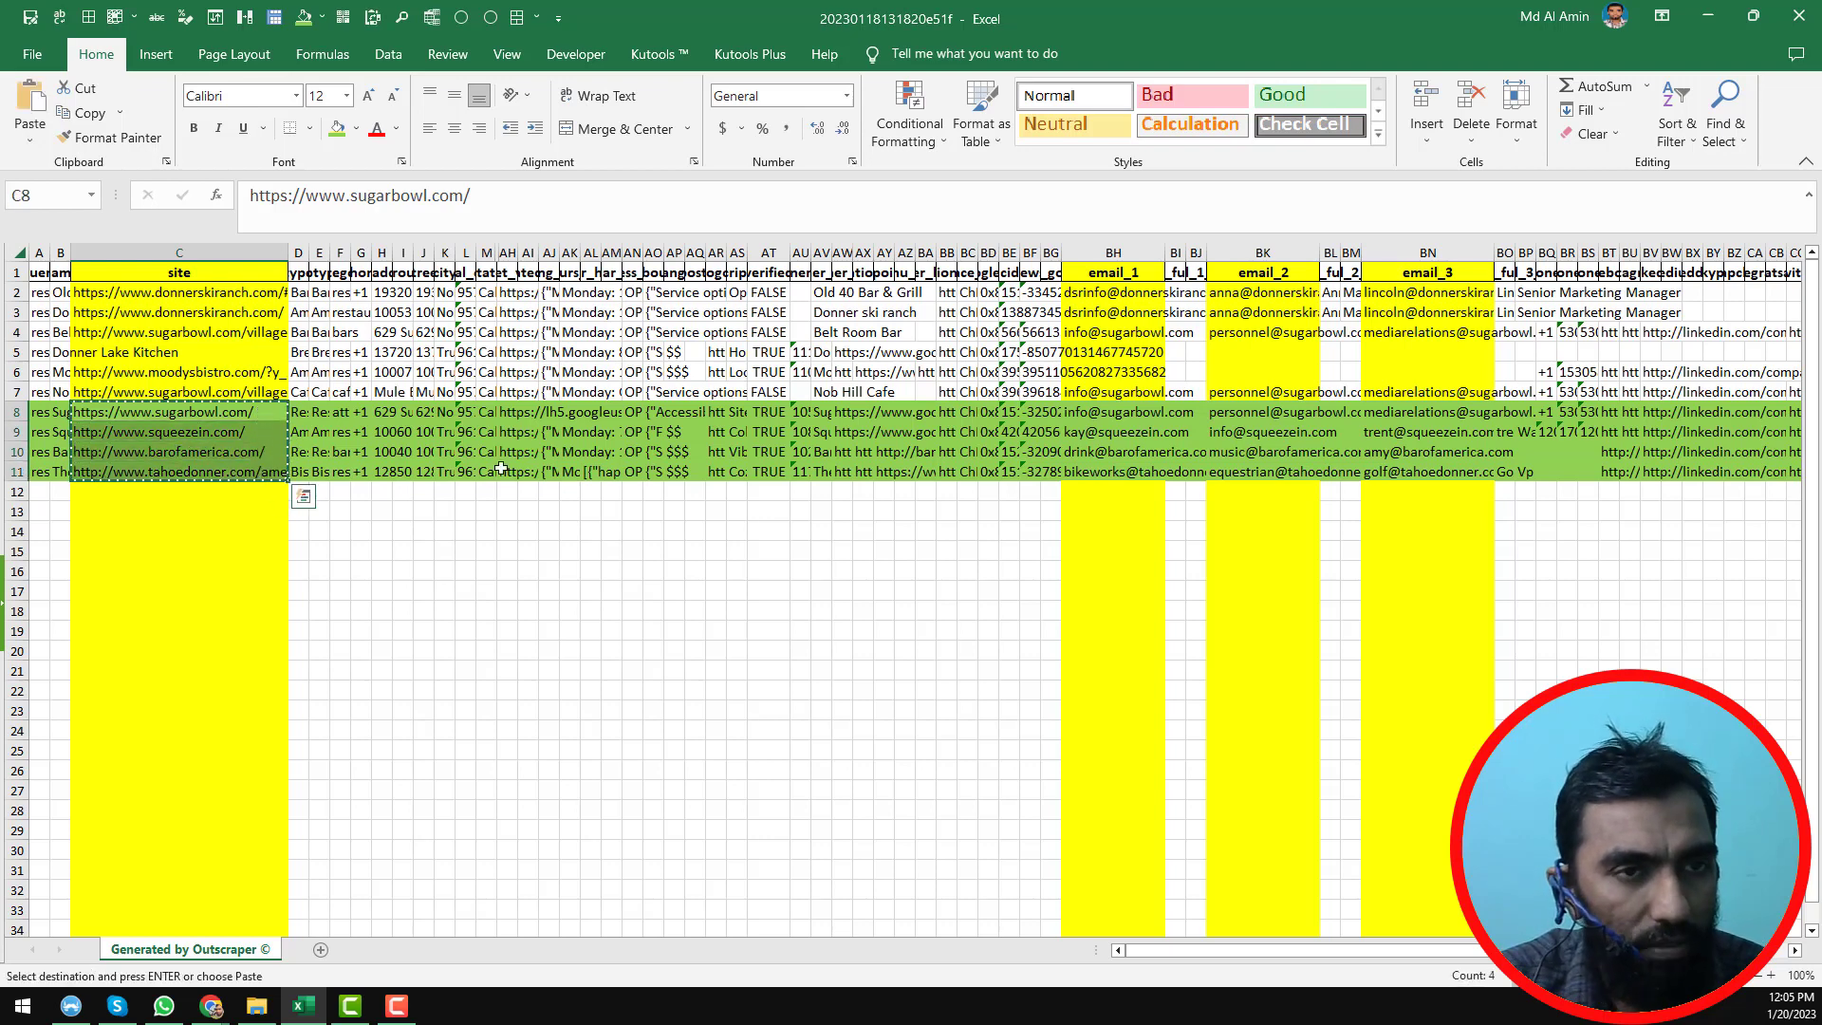
{"action": "left_click", "coordinate": [1710, 18]}
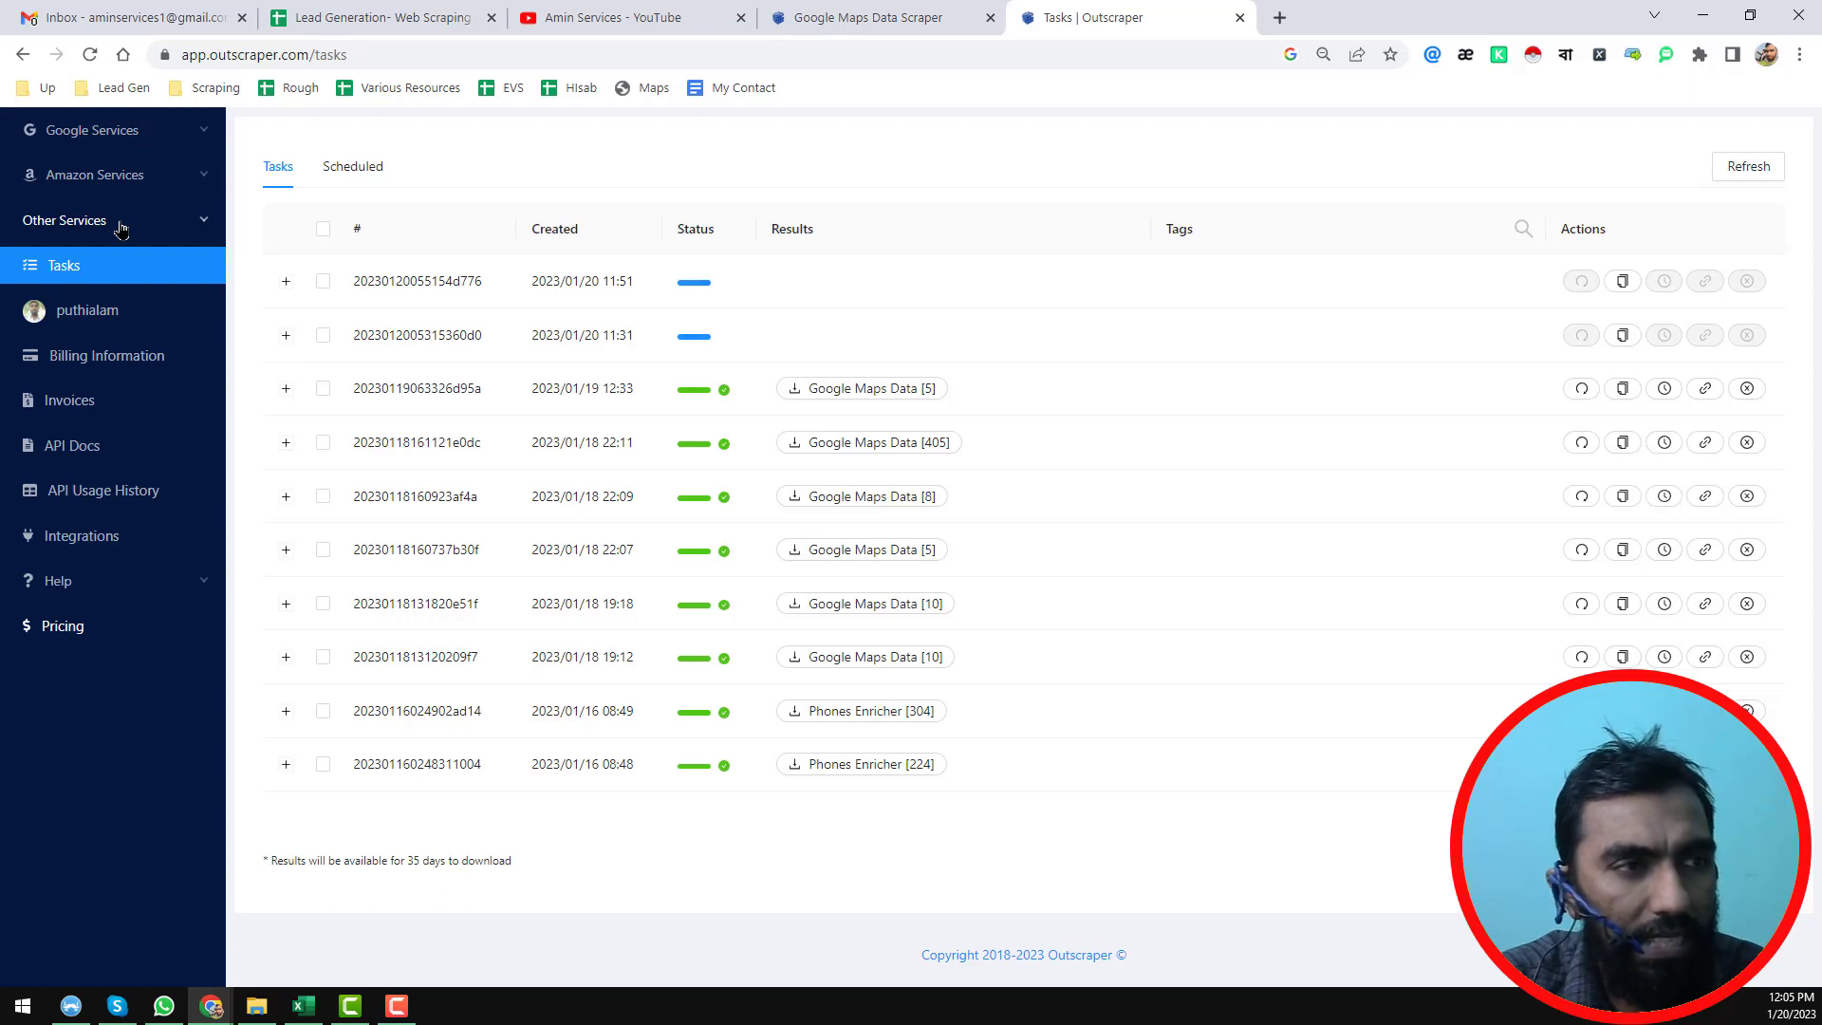
- Open the Emails & Contacts Scraper under Other Services and paste the four URLs into Domains
{"action": "left_click", "coordinate": [119, 225]}
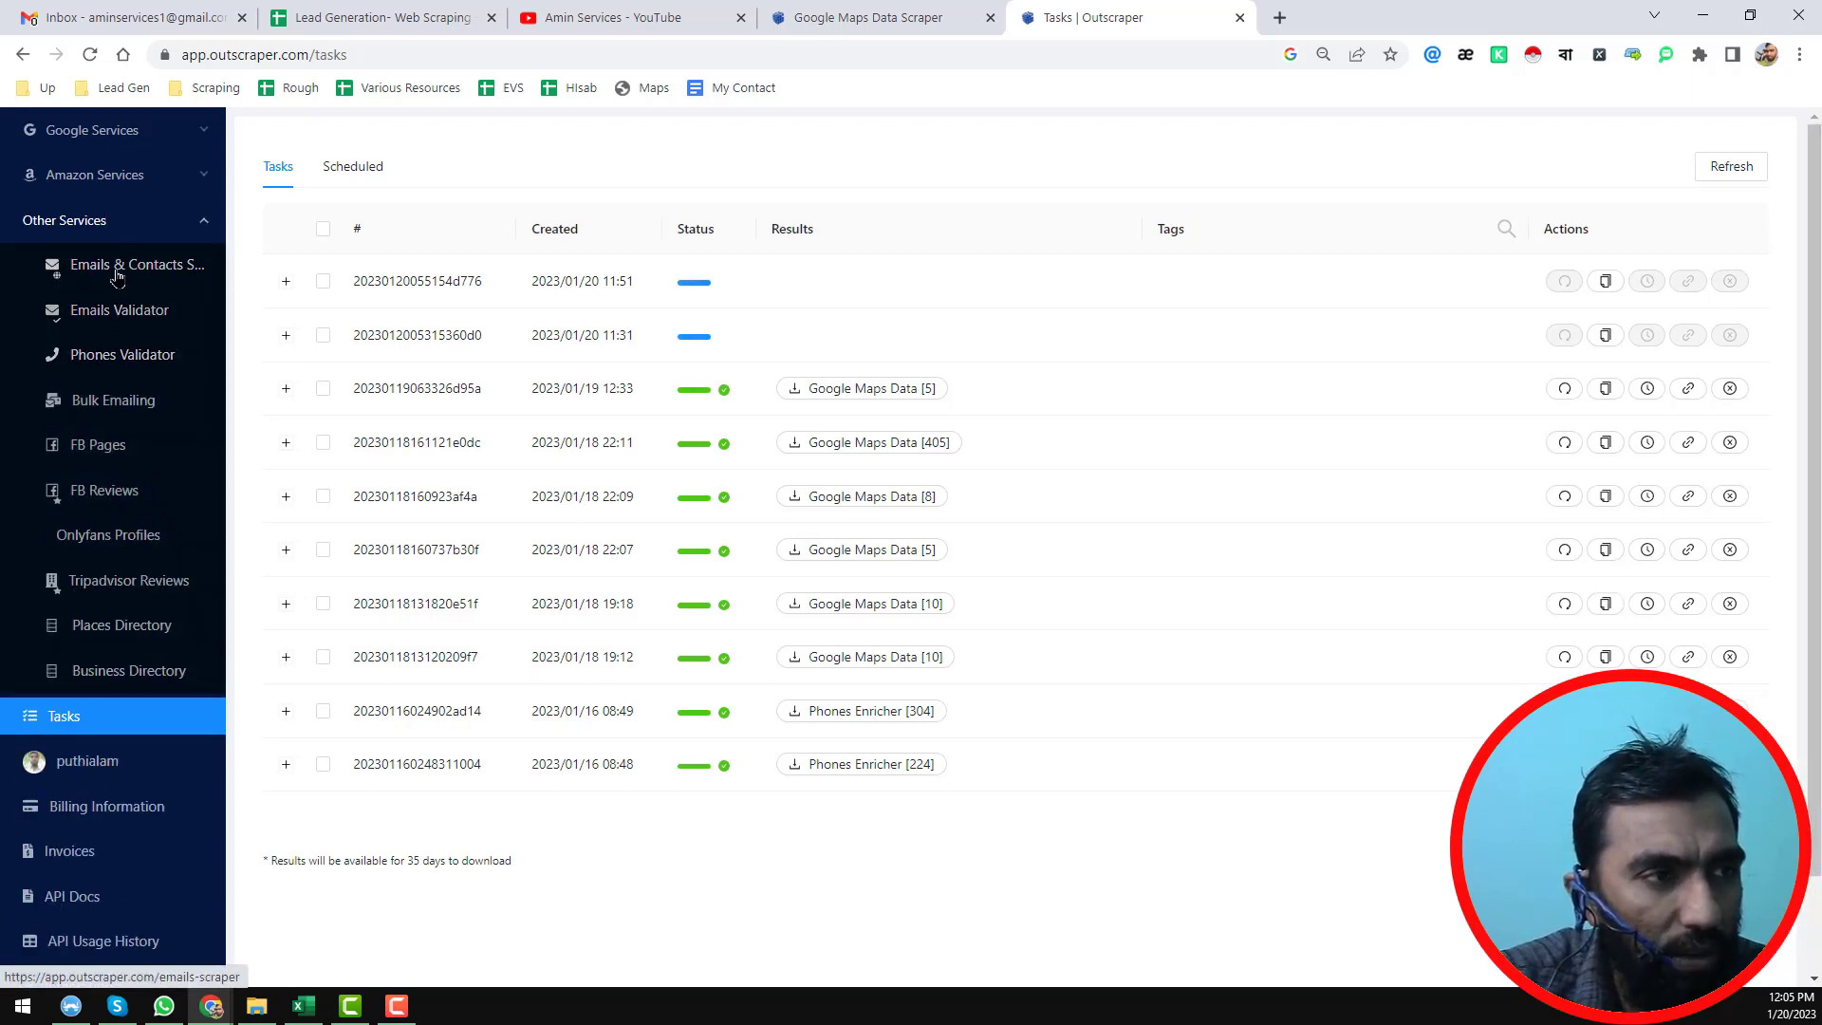
{"action": "mouse_move", "coordinate": [136, 266]}
{"action": "left_click", "coordinate": [153, 271]}
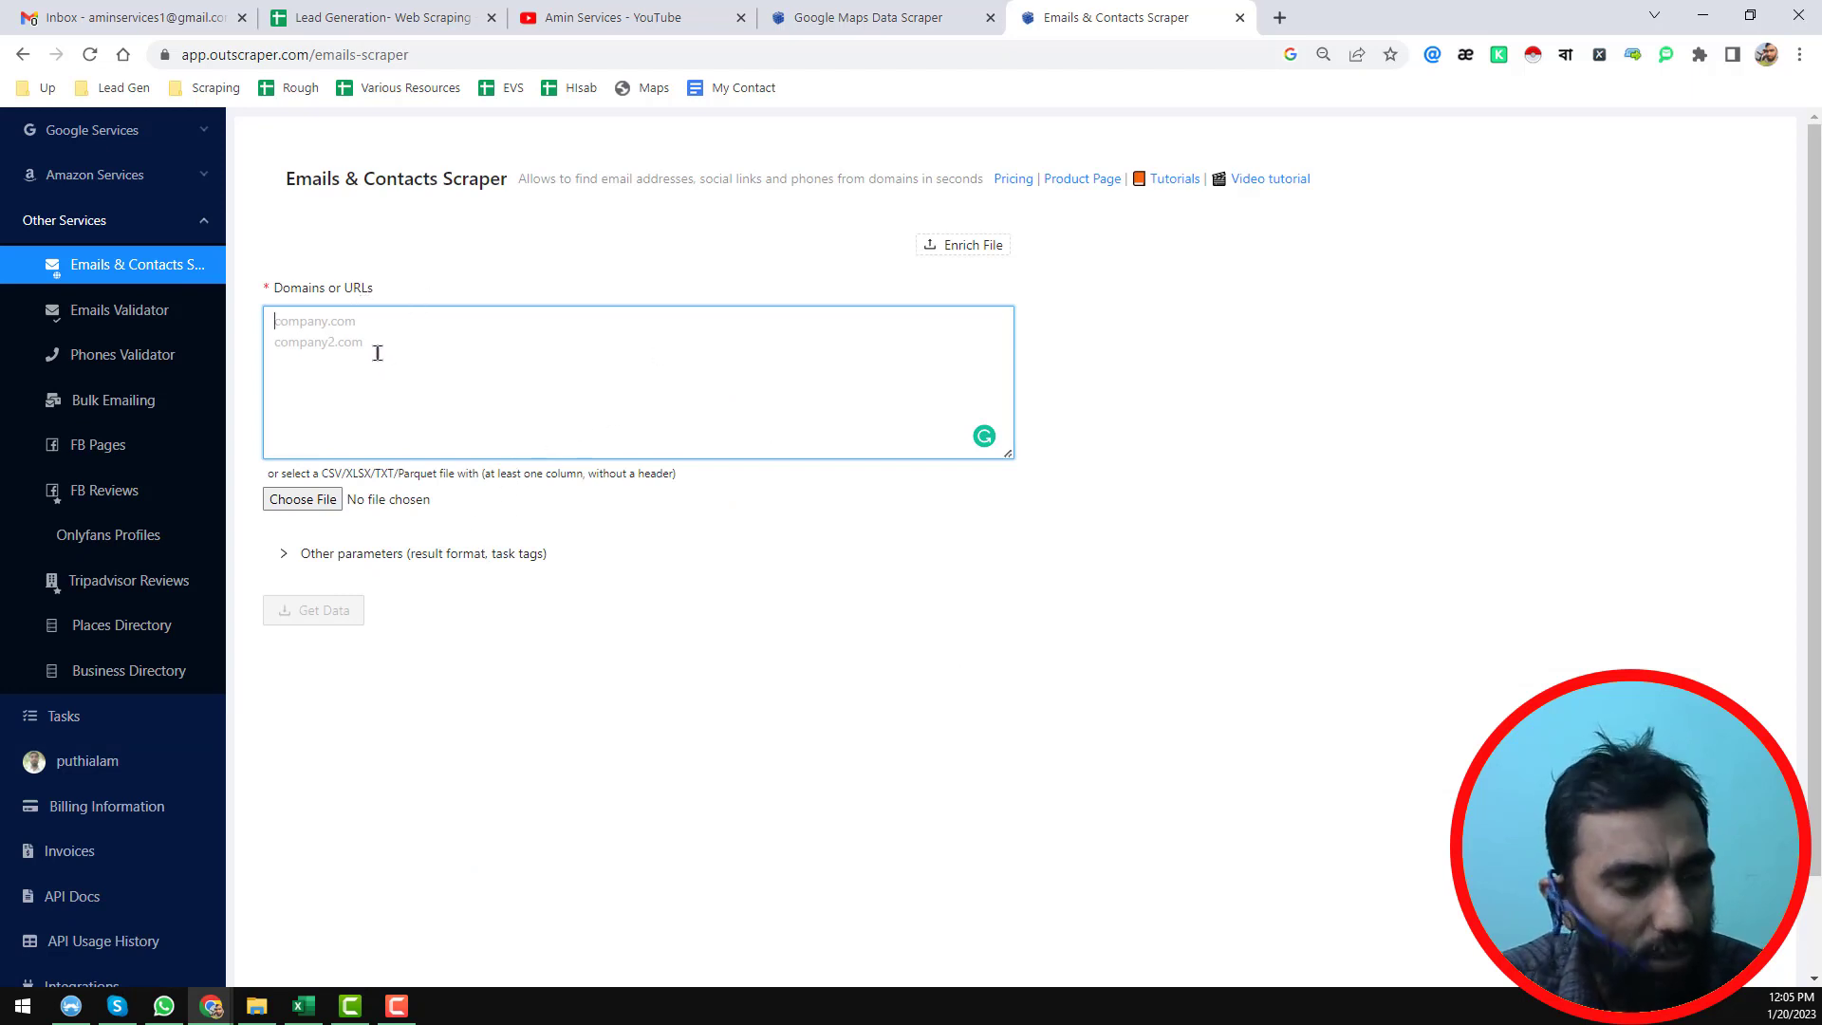
{"action": "key", "text": "ctrl+v"}
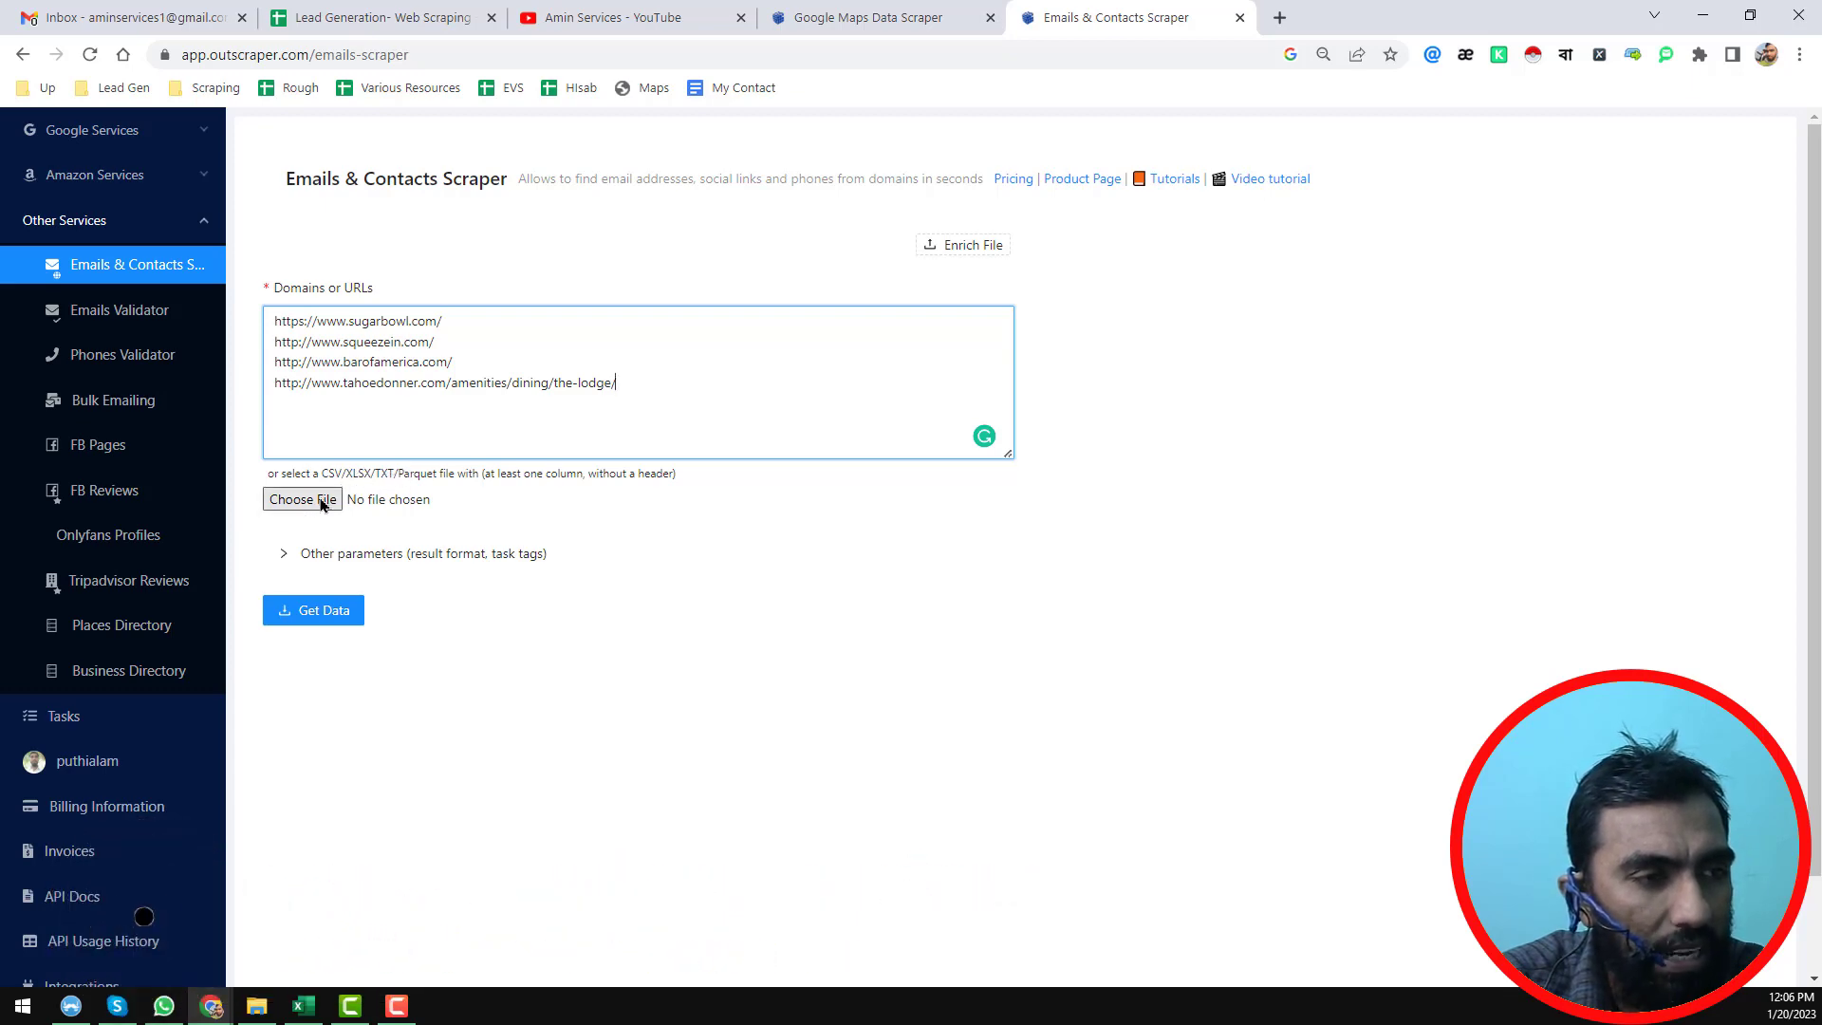
- Skip the file upload, run Get Data, and confirm the four-query task
{"action": "left_click", "coordinate": [322, 502]}
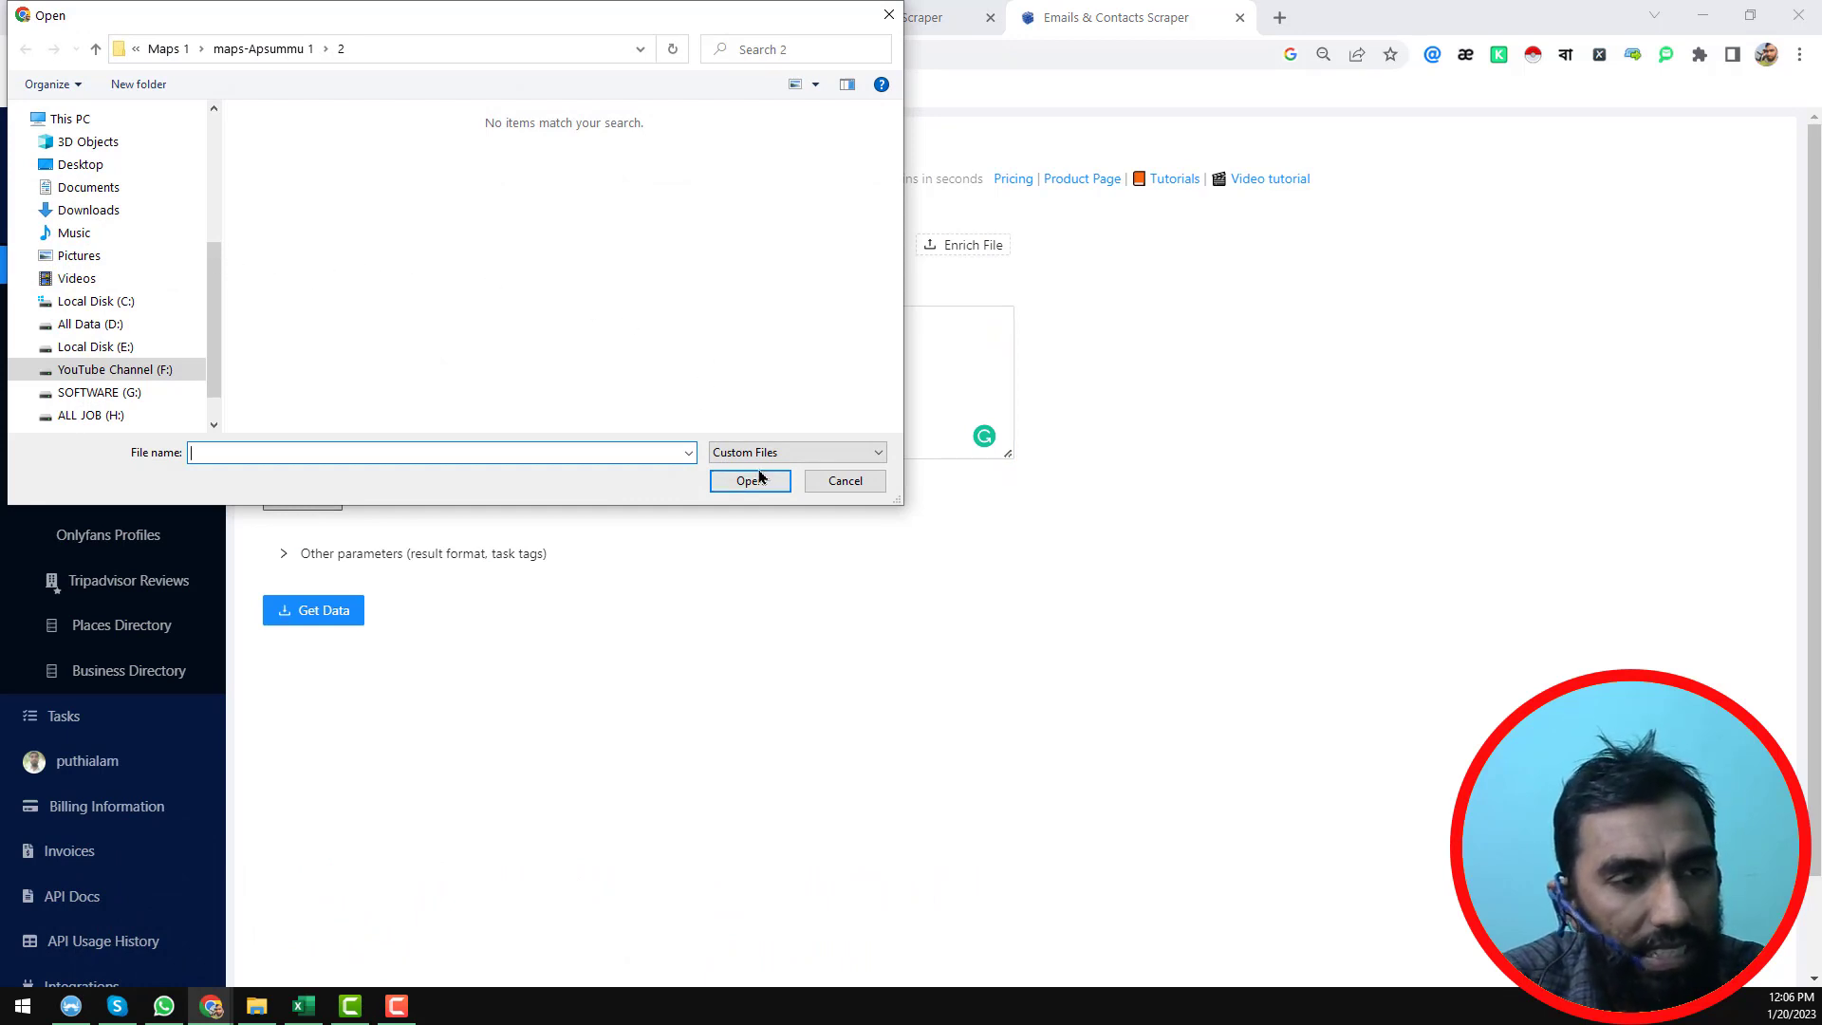
{"action": "left_click", "coordinate": [889, 14]}
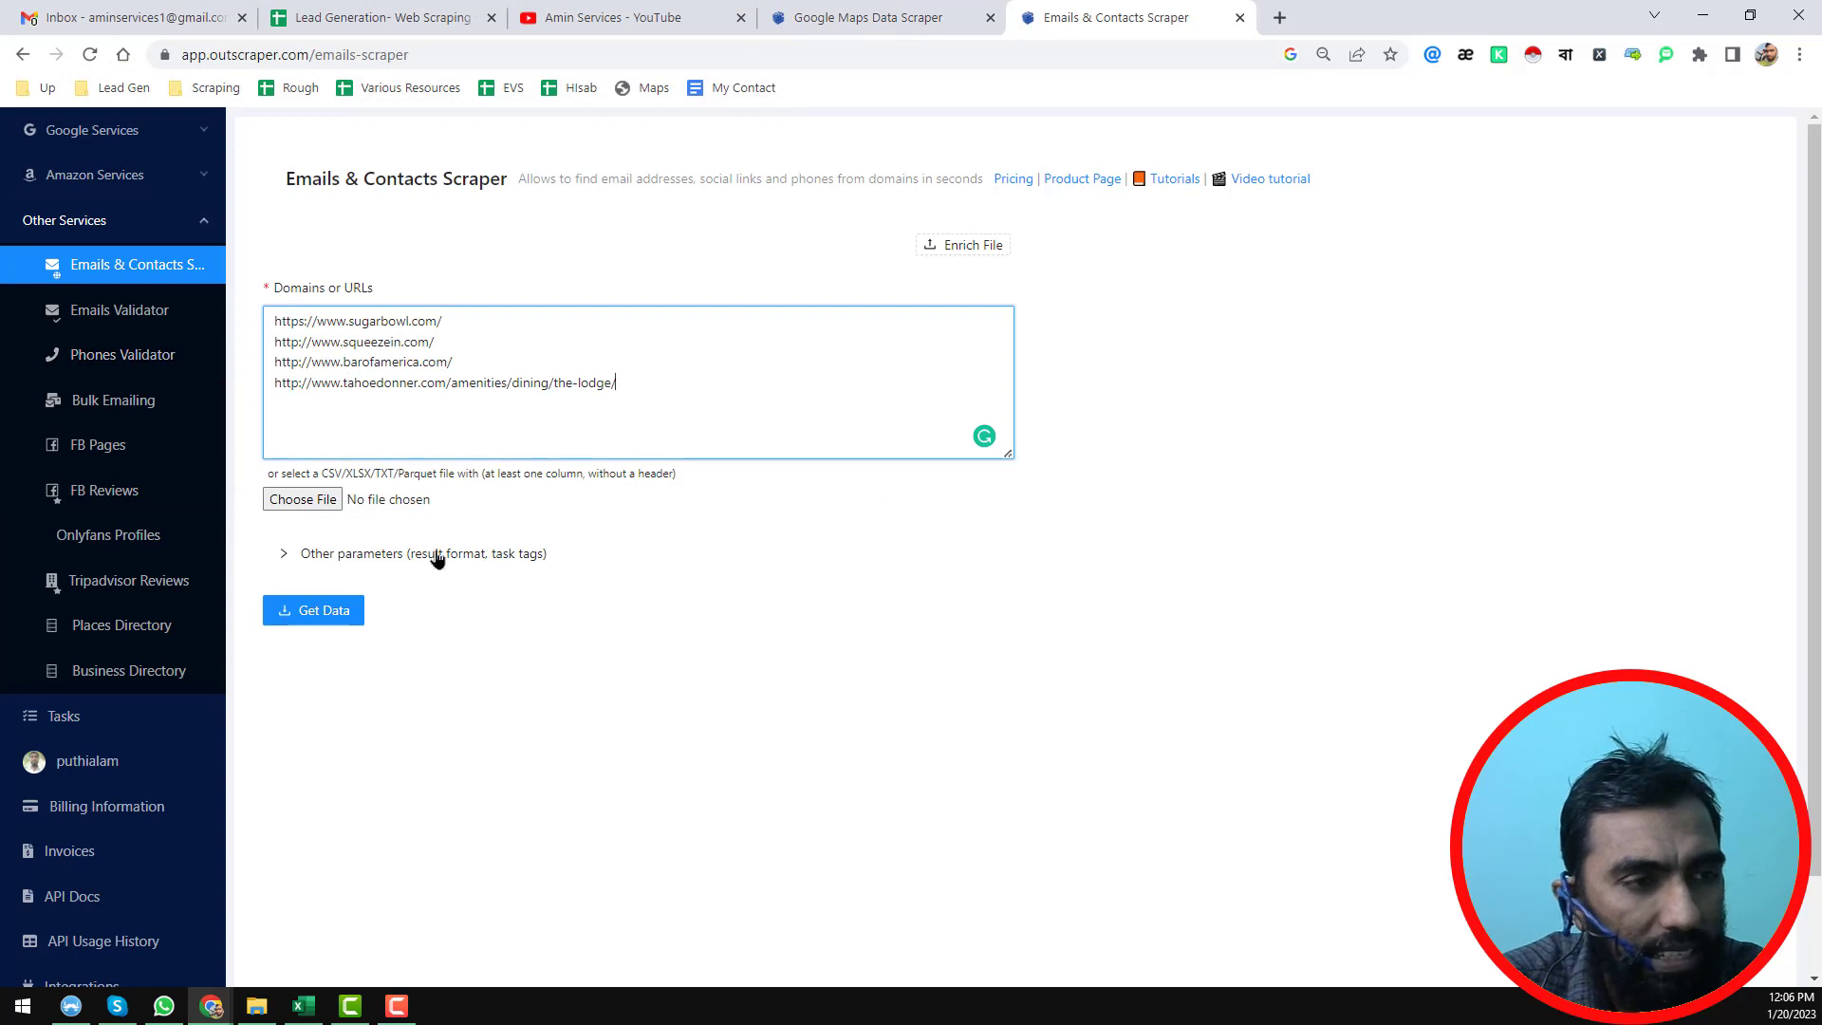
{"action": "left_click", "coordinate": [321, 623]}
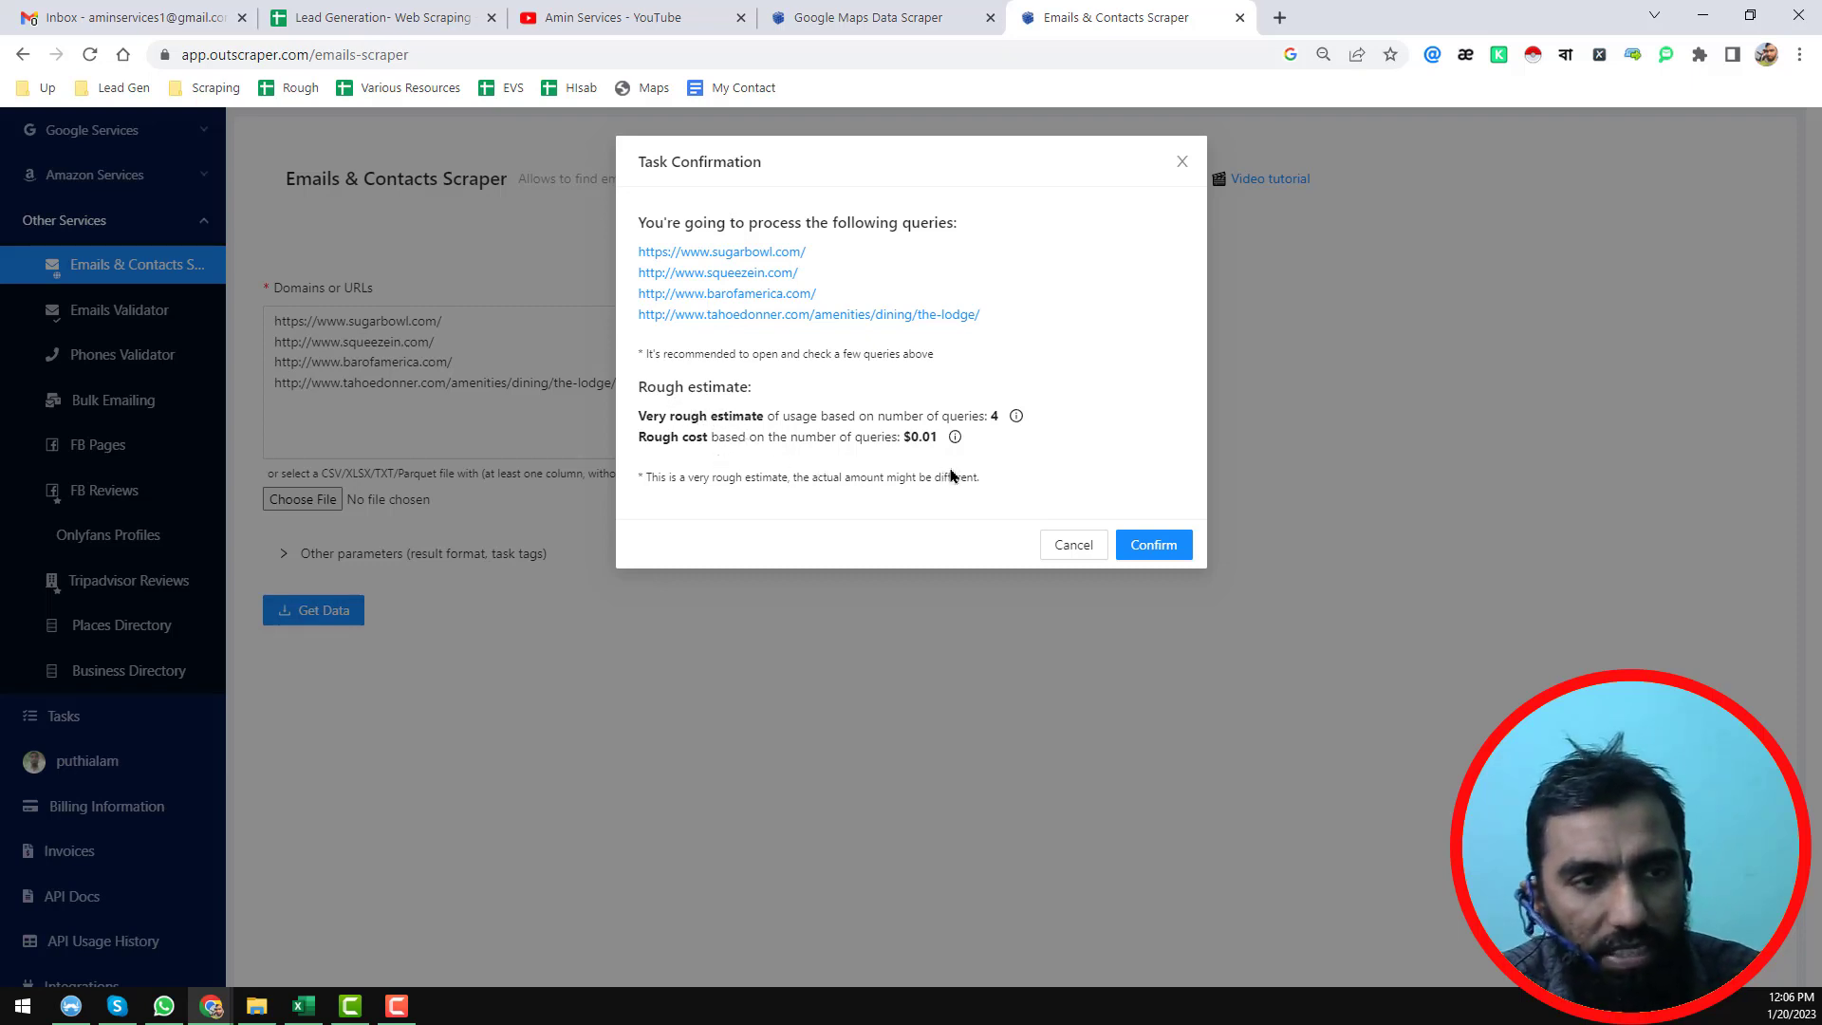
{"action": "left_click", "coordinate": [1170, 553]}
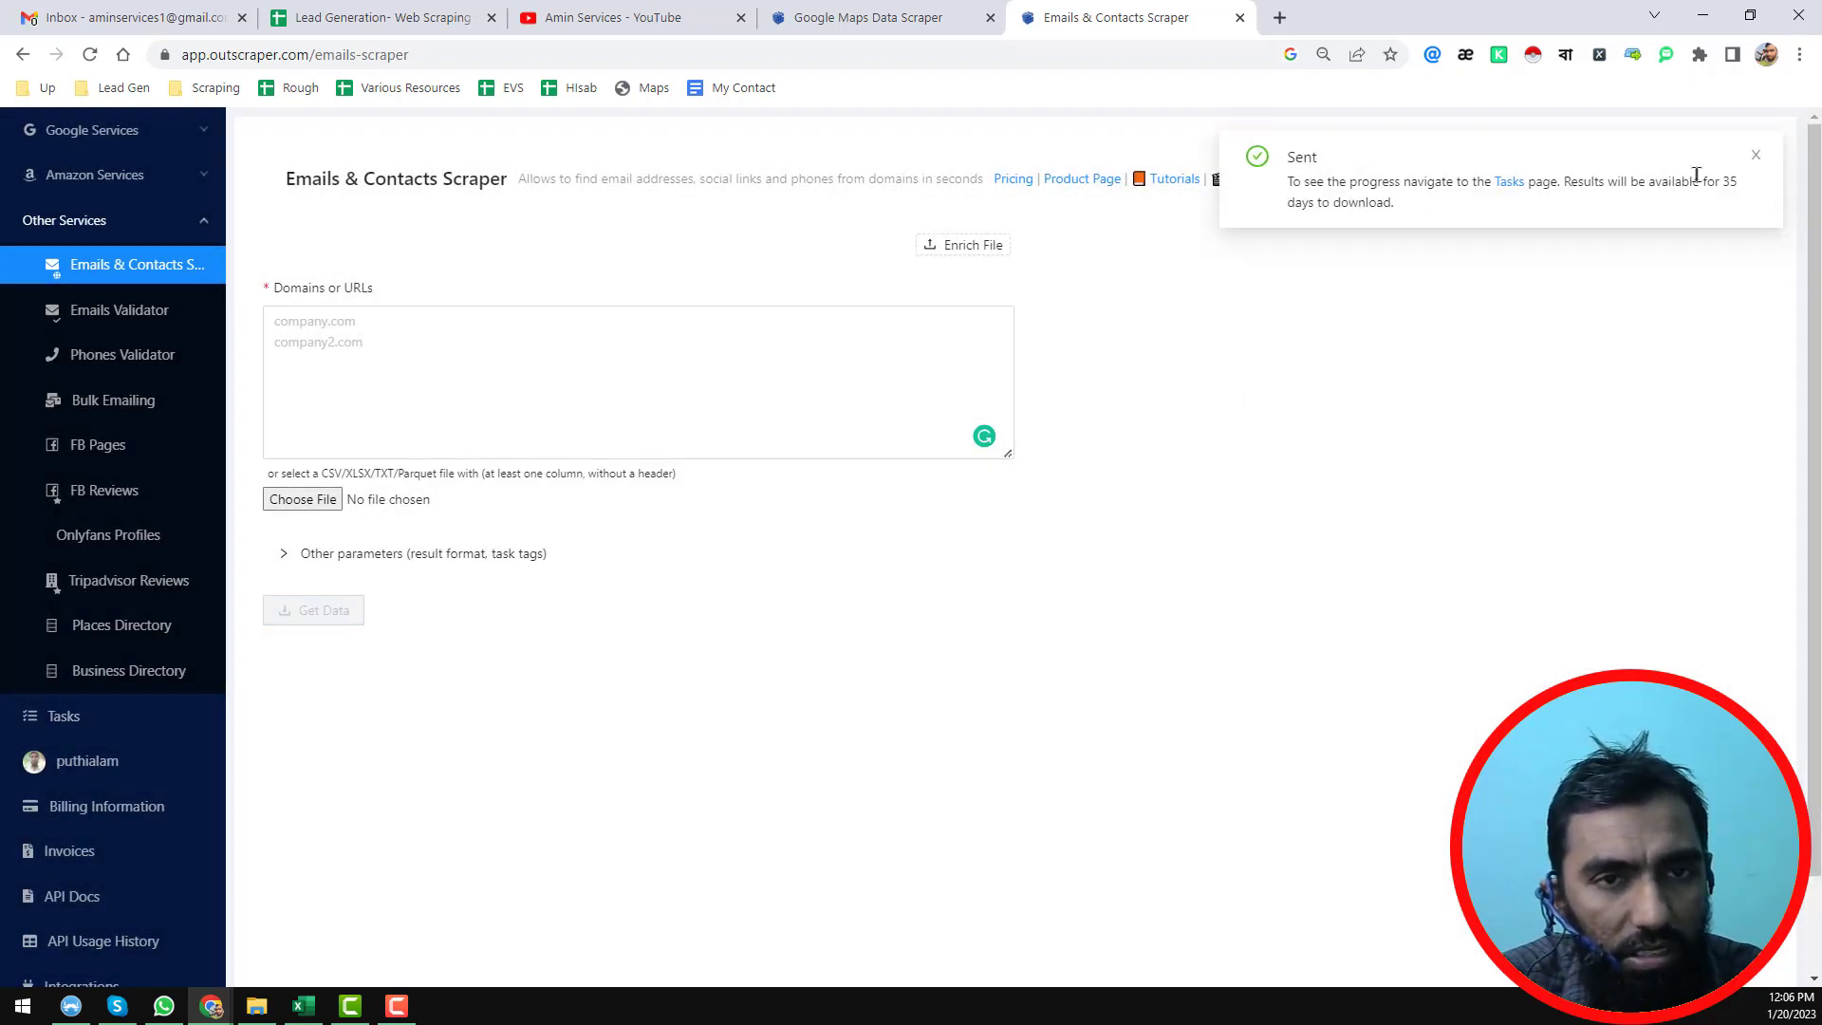
- Open the task list from the Sent notification, then bring the Excel results workbook forward
{"action": "left_click", "coordinate": [1515, 191]}
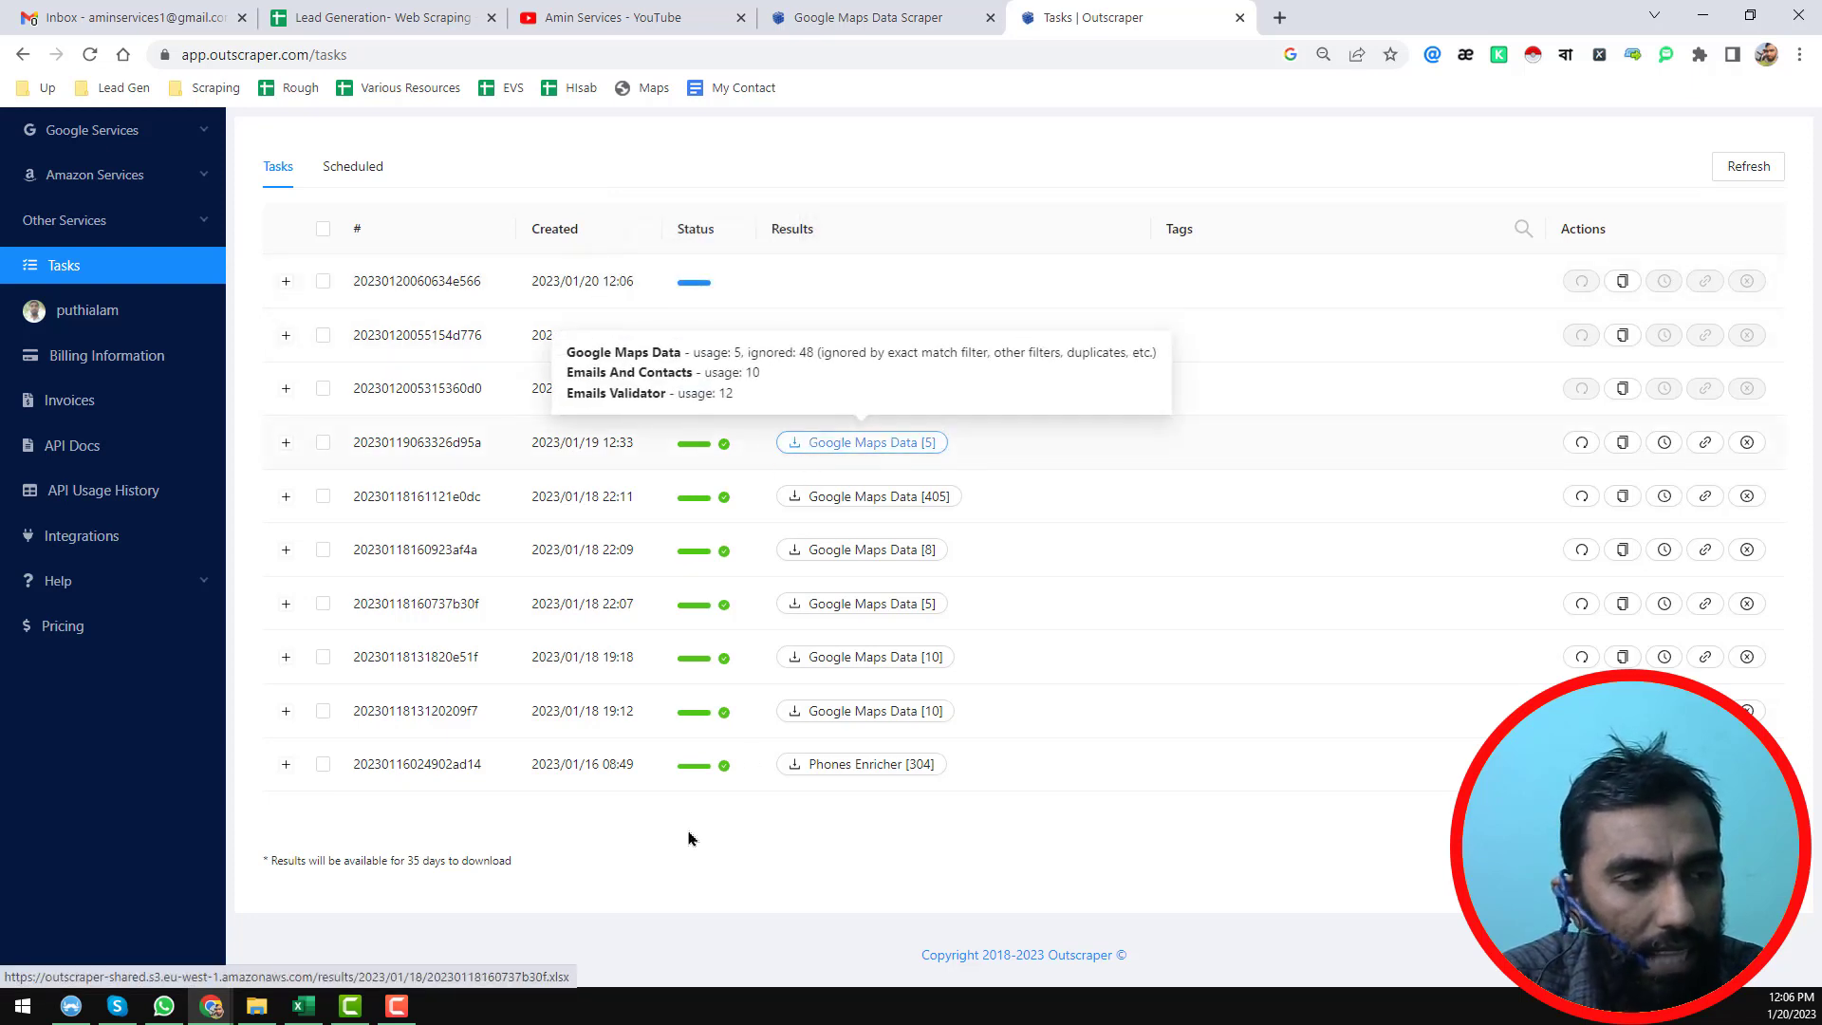
{"action": "left_click", "coordinate": [304, 1007]}
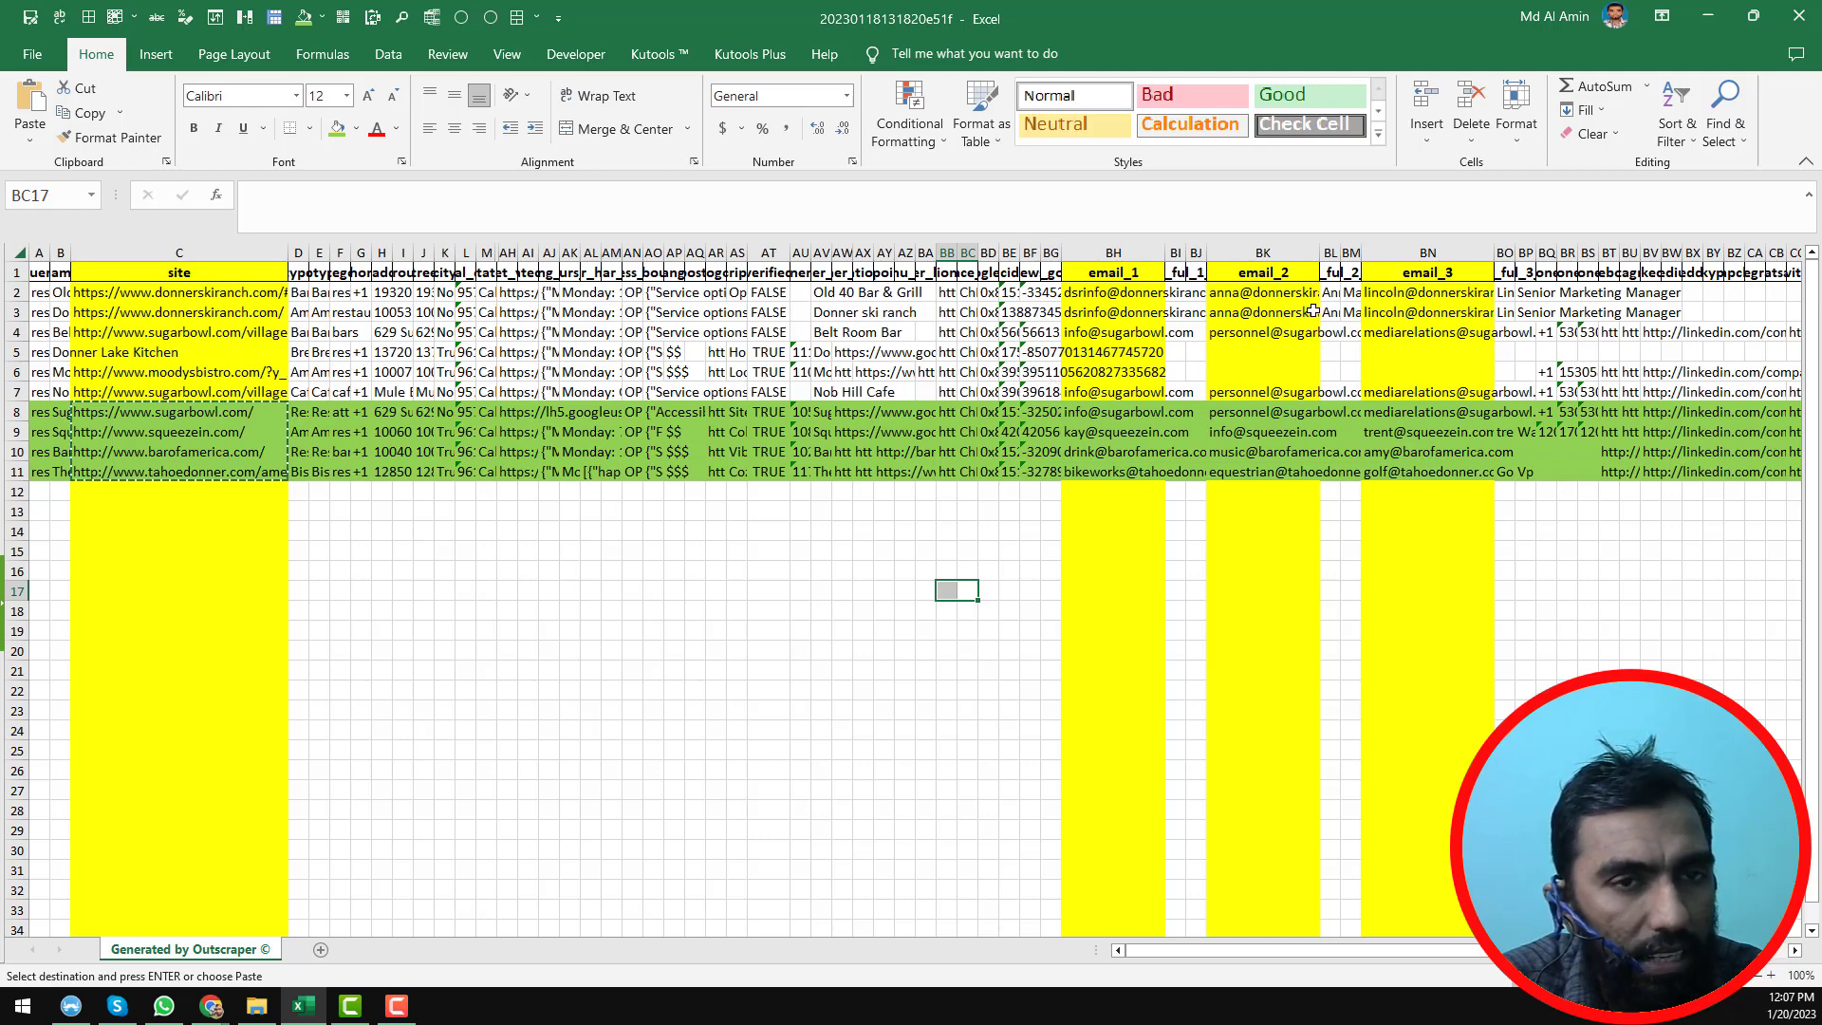
- Scan the header row from email_3_title across to the last columns
{"action": "left_click", "coordinate": [1521, 271]}
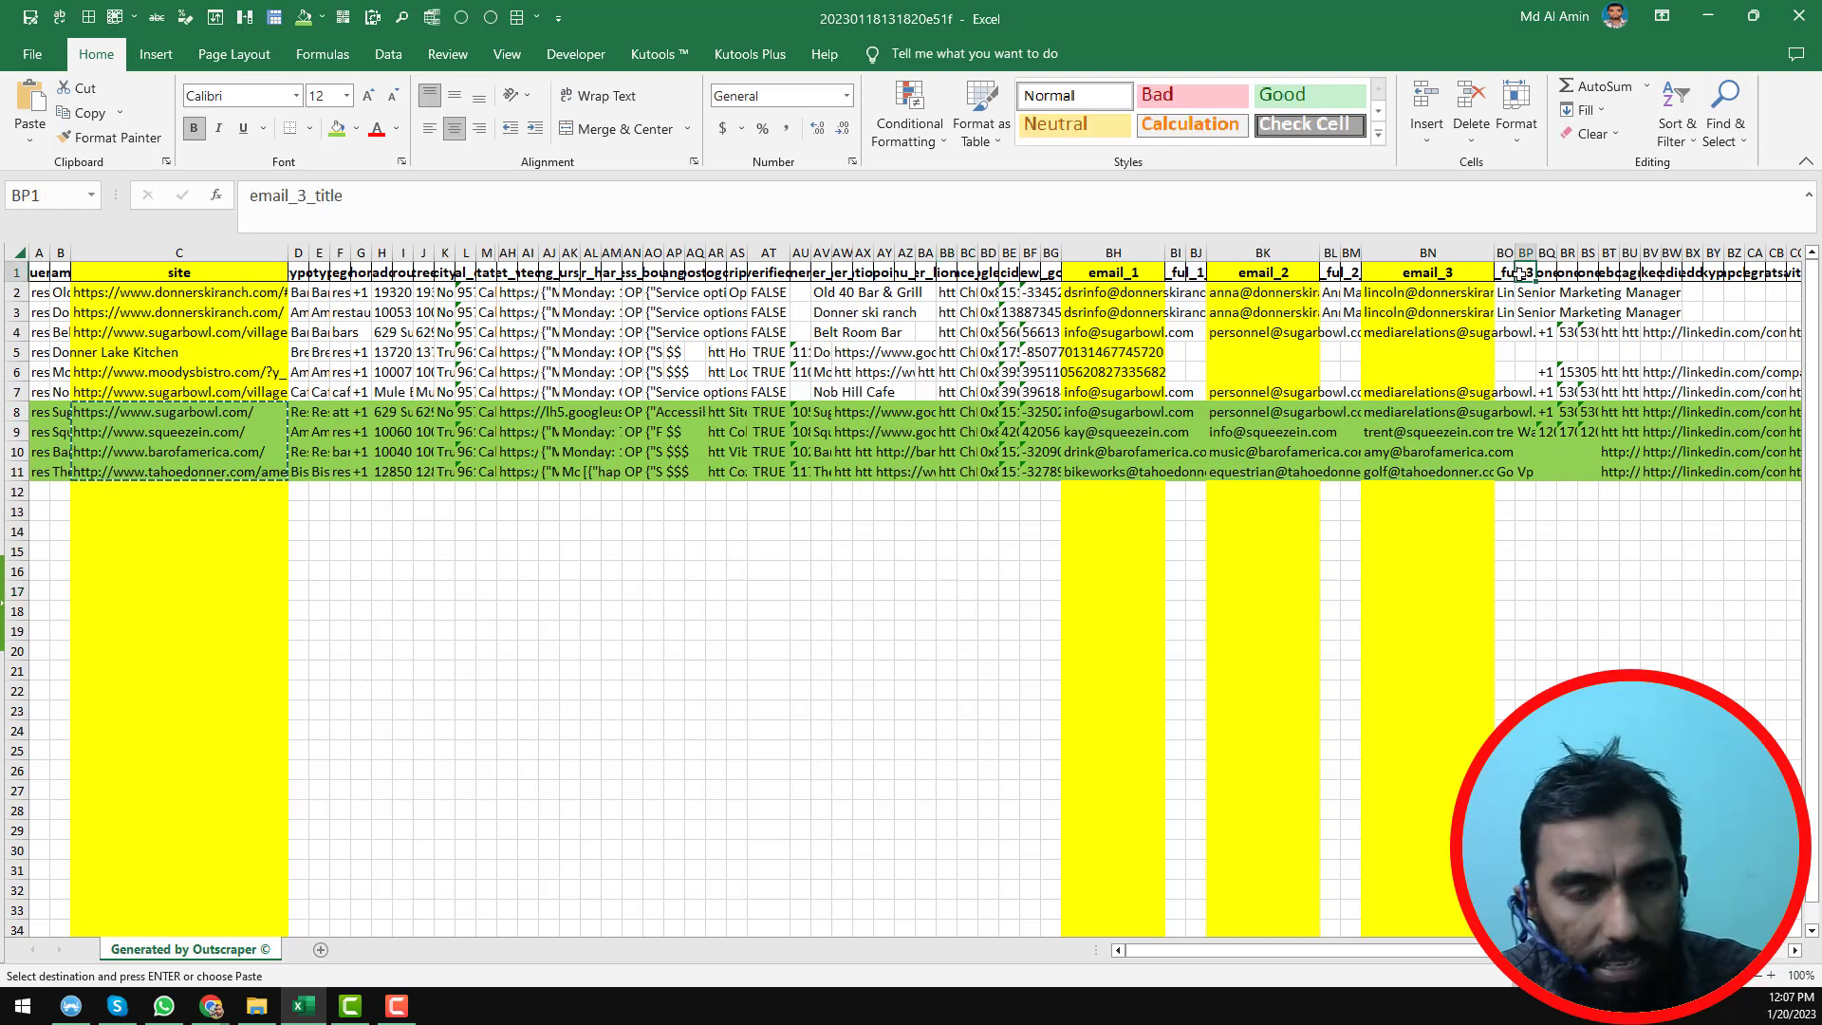
{"action": "key", "text": "Right"}
{"action": "key", "text": "Right"}
{"action": "key", "text": "Right"}
{"action": "key", "text": "Right"}
{"action": "key", "text": "Right"}
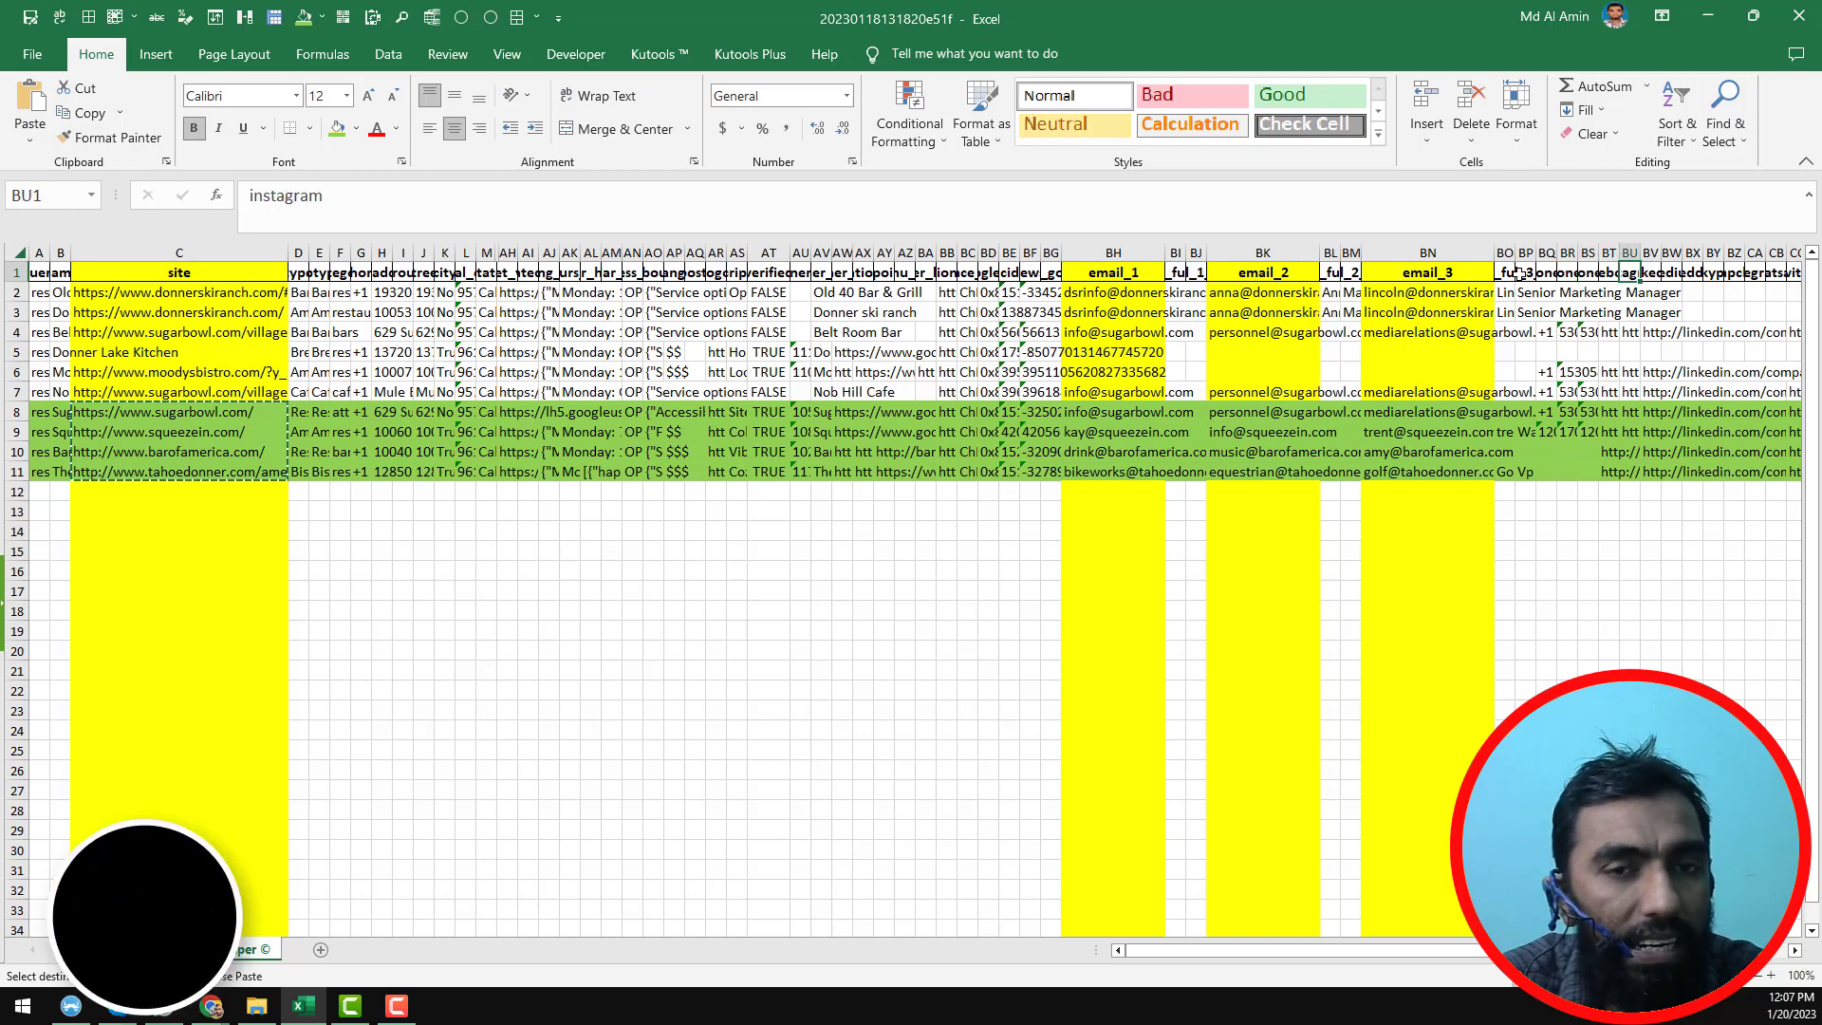
{"action": "key", "text": "Right"}
{"action": "key", "text": "Right"}
{"action": "key", "text": "Right"}
{"action": "key", "text": "Right"}
{"action": "key", "text": "Right"}
{"action": "key", "text": "Right"}
{"action": "key", "text": "Right"}
{"action": "key", "text": "Right"}
{"action": "key", "text": "Right"}
{"action": "key", "text": "Right"}
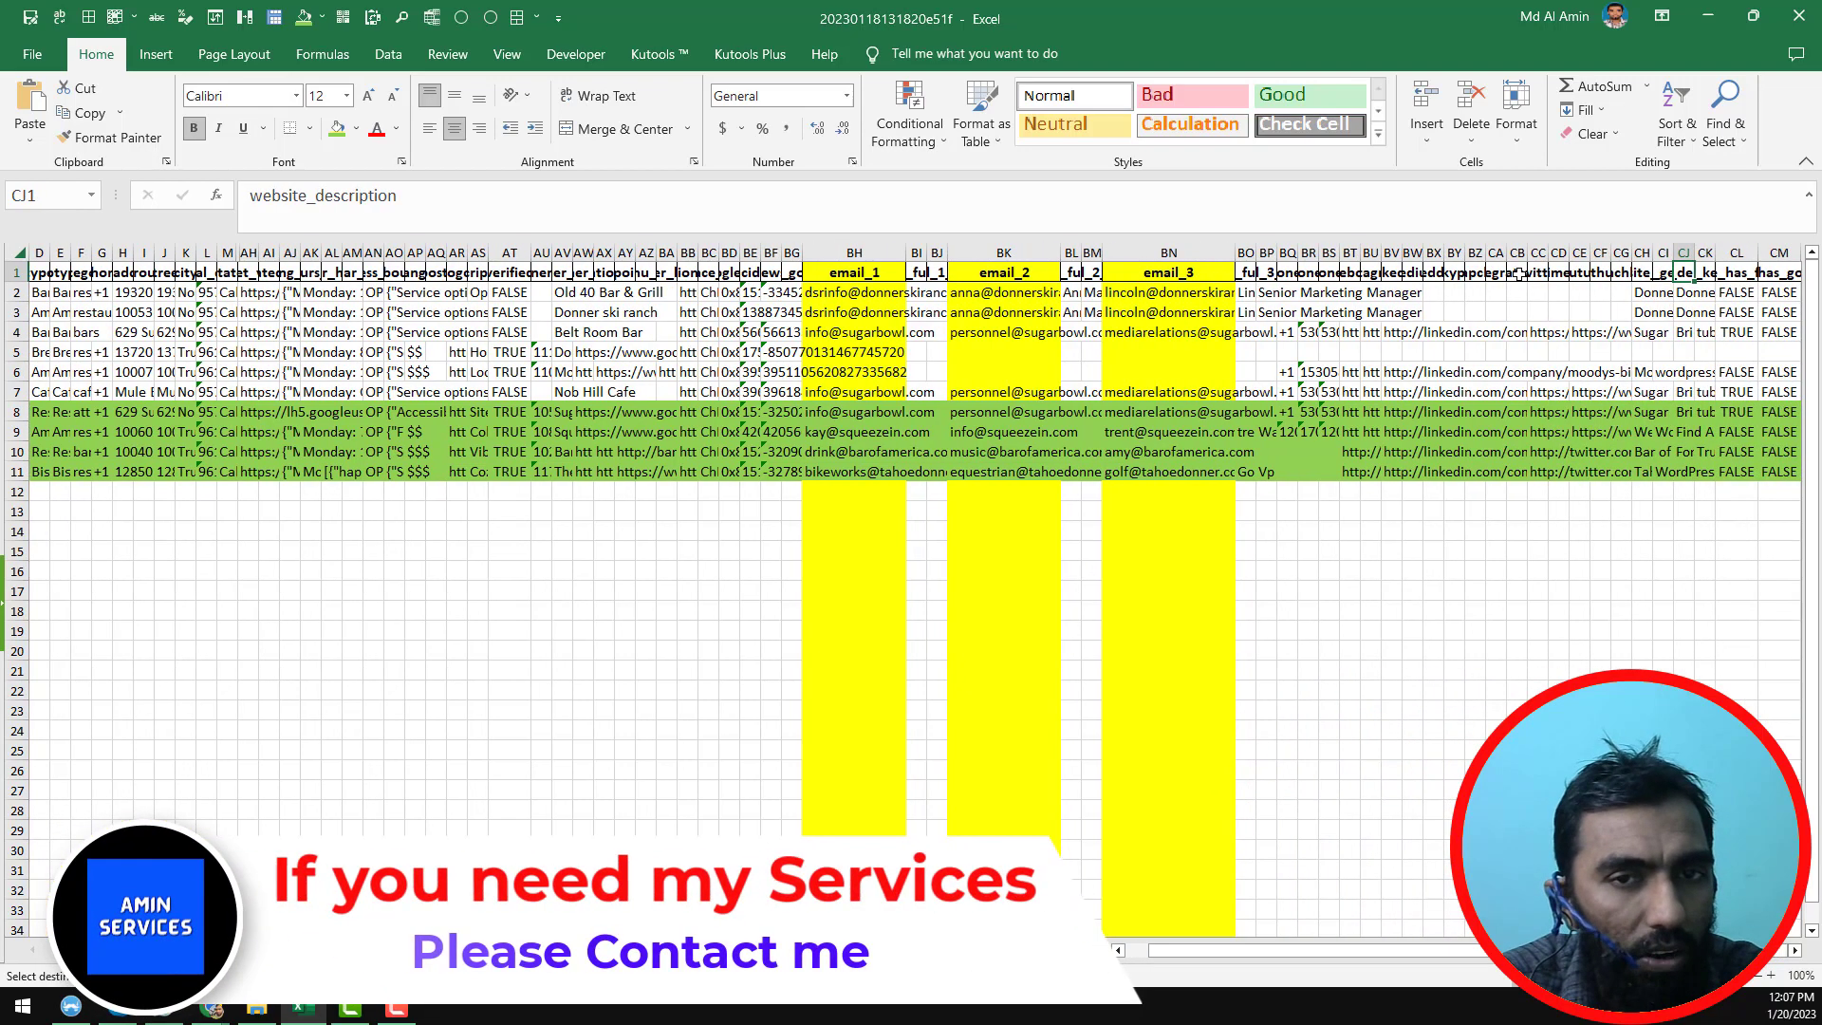
{"action": "key", "text": "Right"}
{"action": "key", "text": "Right"}
{"action": "key", "text": "Right"}
{"action": "key", "text": "Right"}
{"action": "key", "text": "Right"}
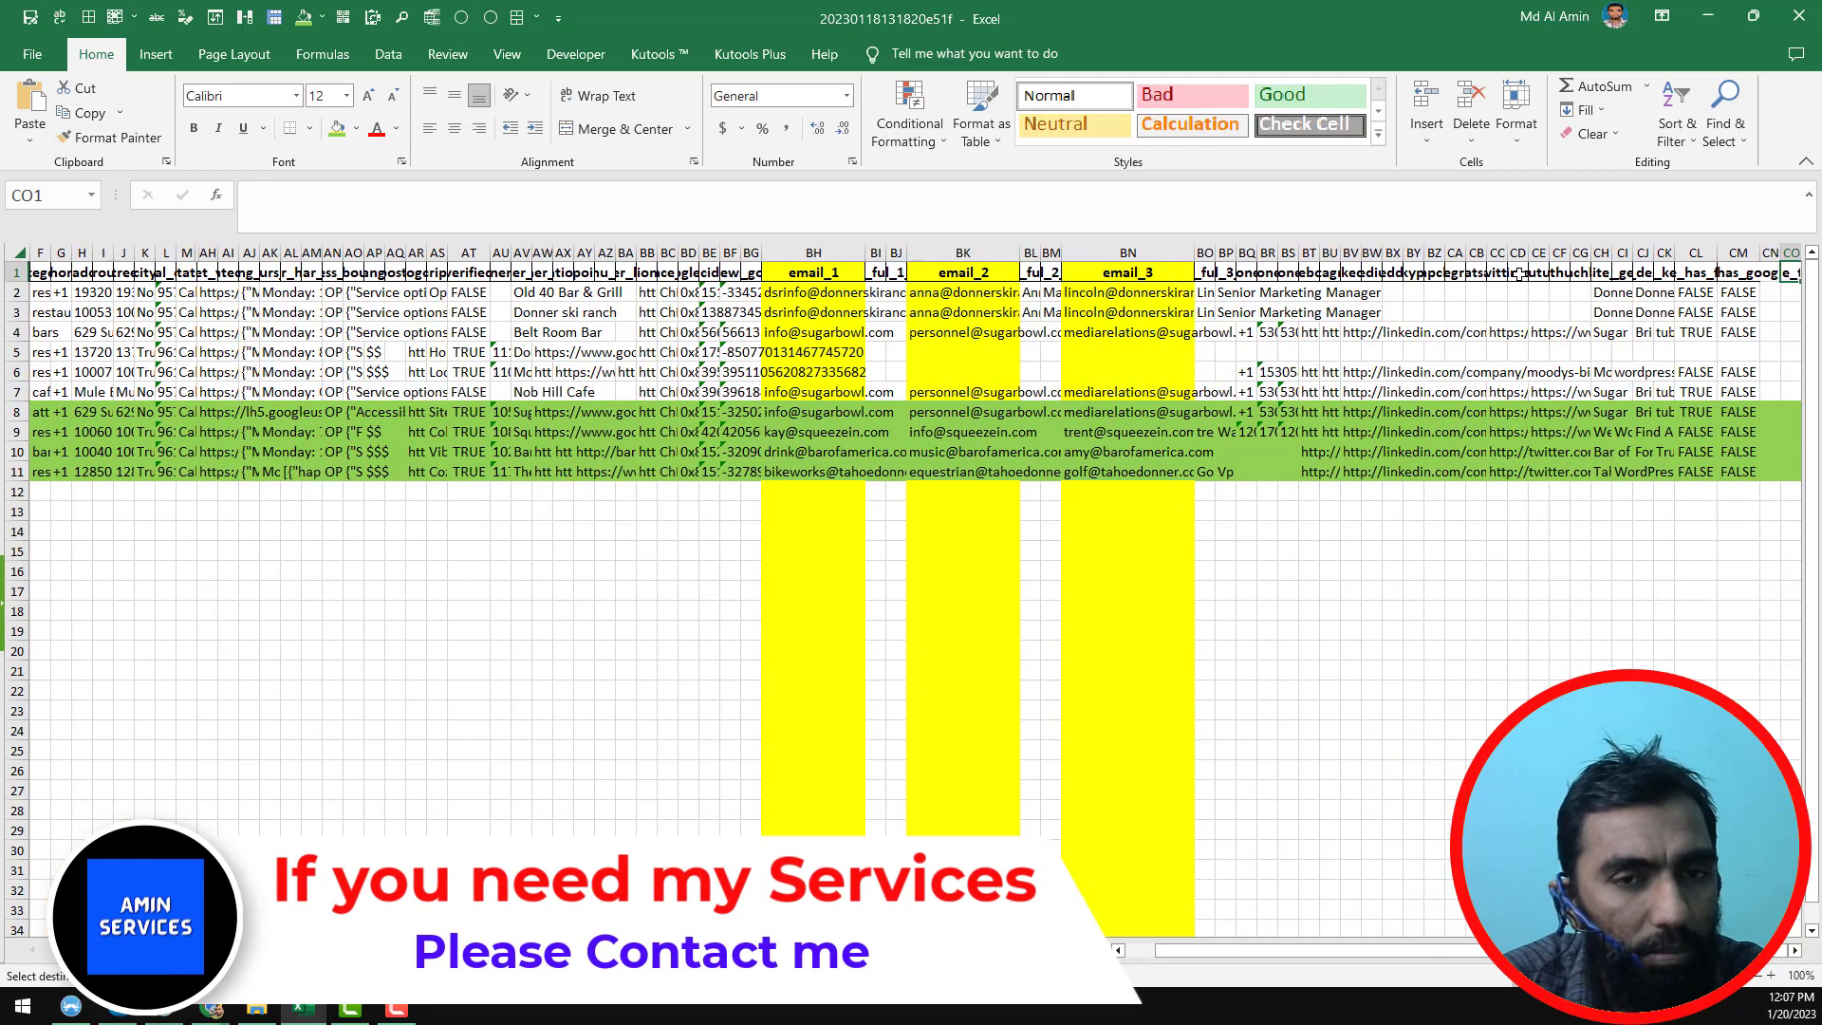
{"action": "key", "text": "Right"}
{"action": "key", "text": "Right"}
{"action": "key", "text": "Right"}
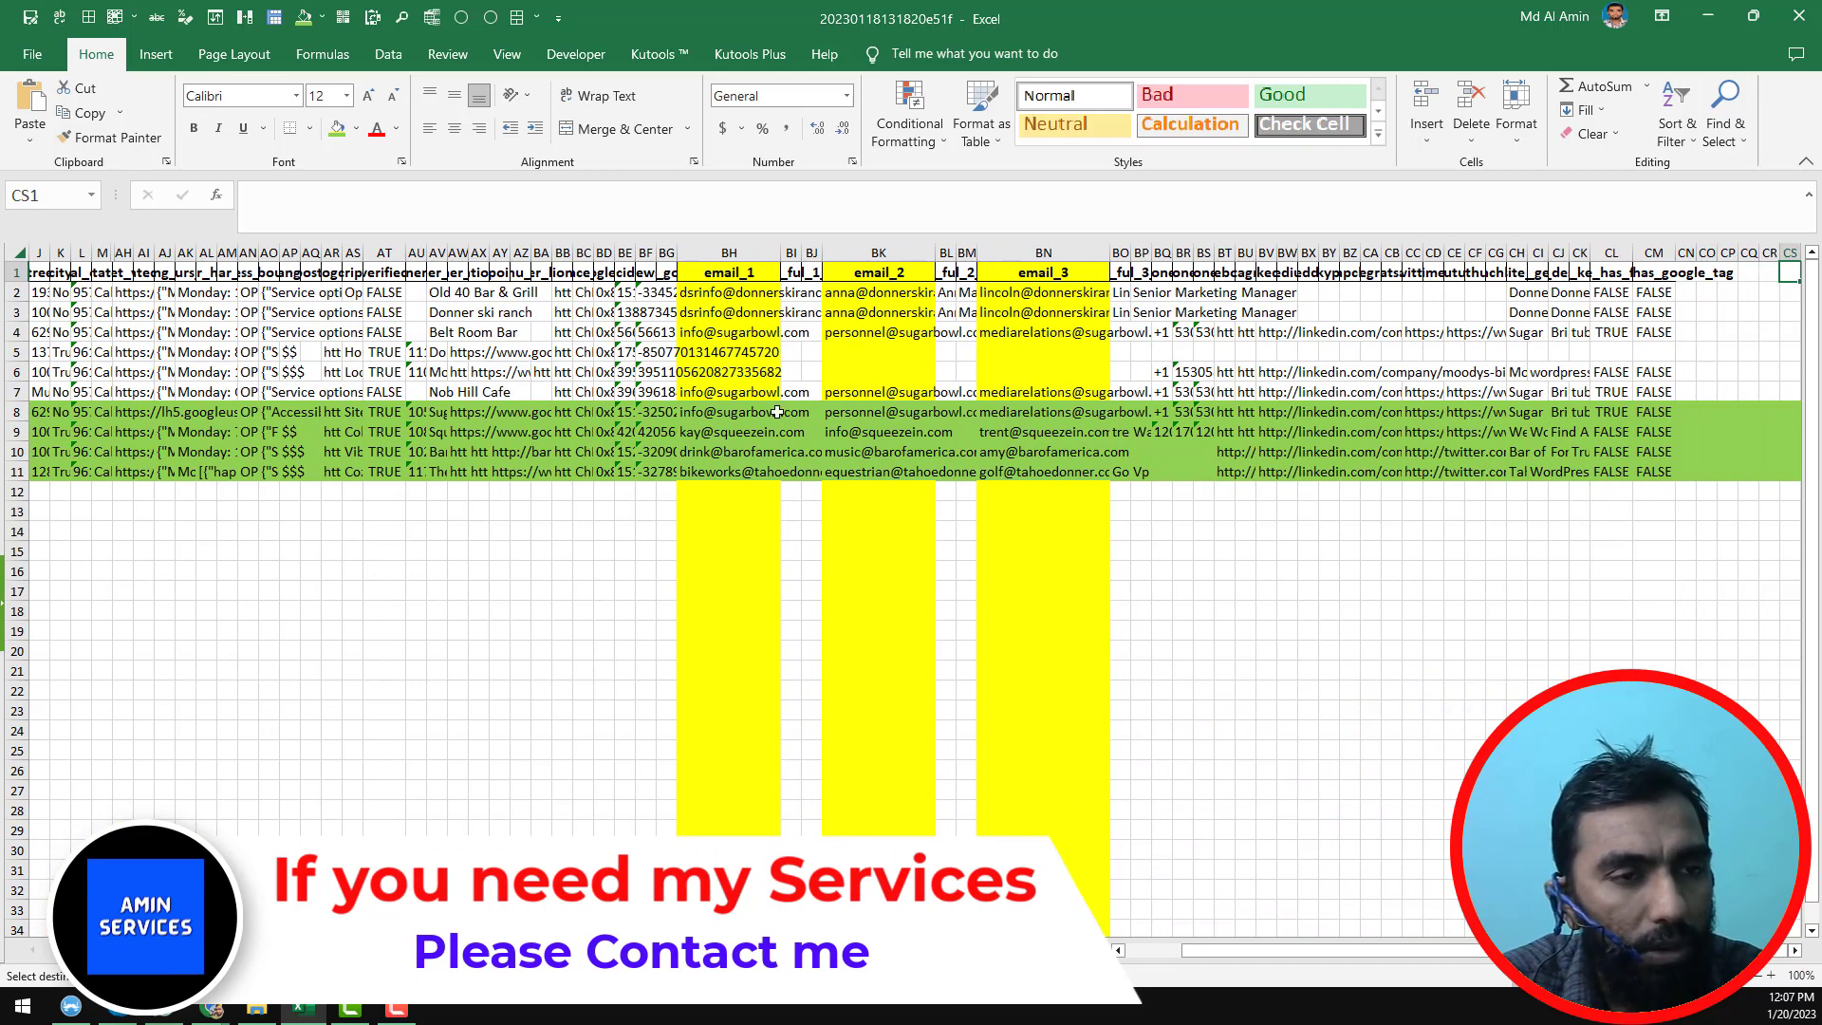
- Check sugarbowl's first email in BH8, cancel the pending copy, and switch back to Chrome
{"action": "left_click", "coordinate": [777, 412]}
{"action": "key", "text": "Escape"}
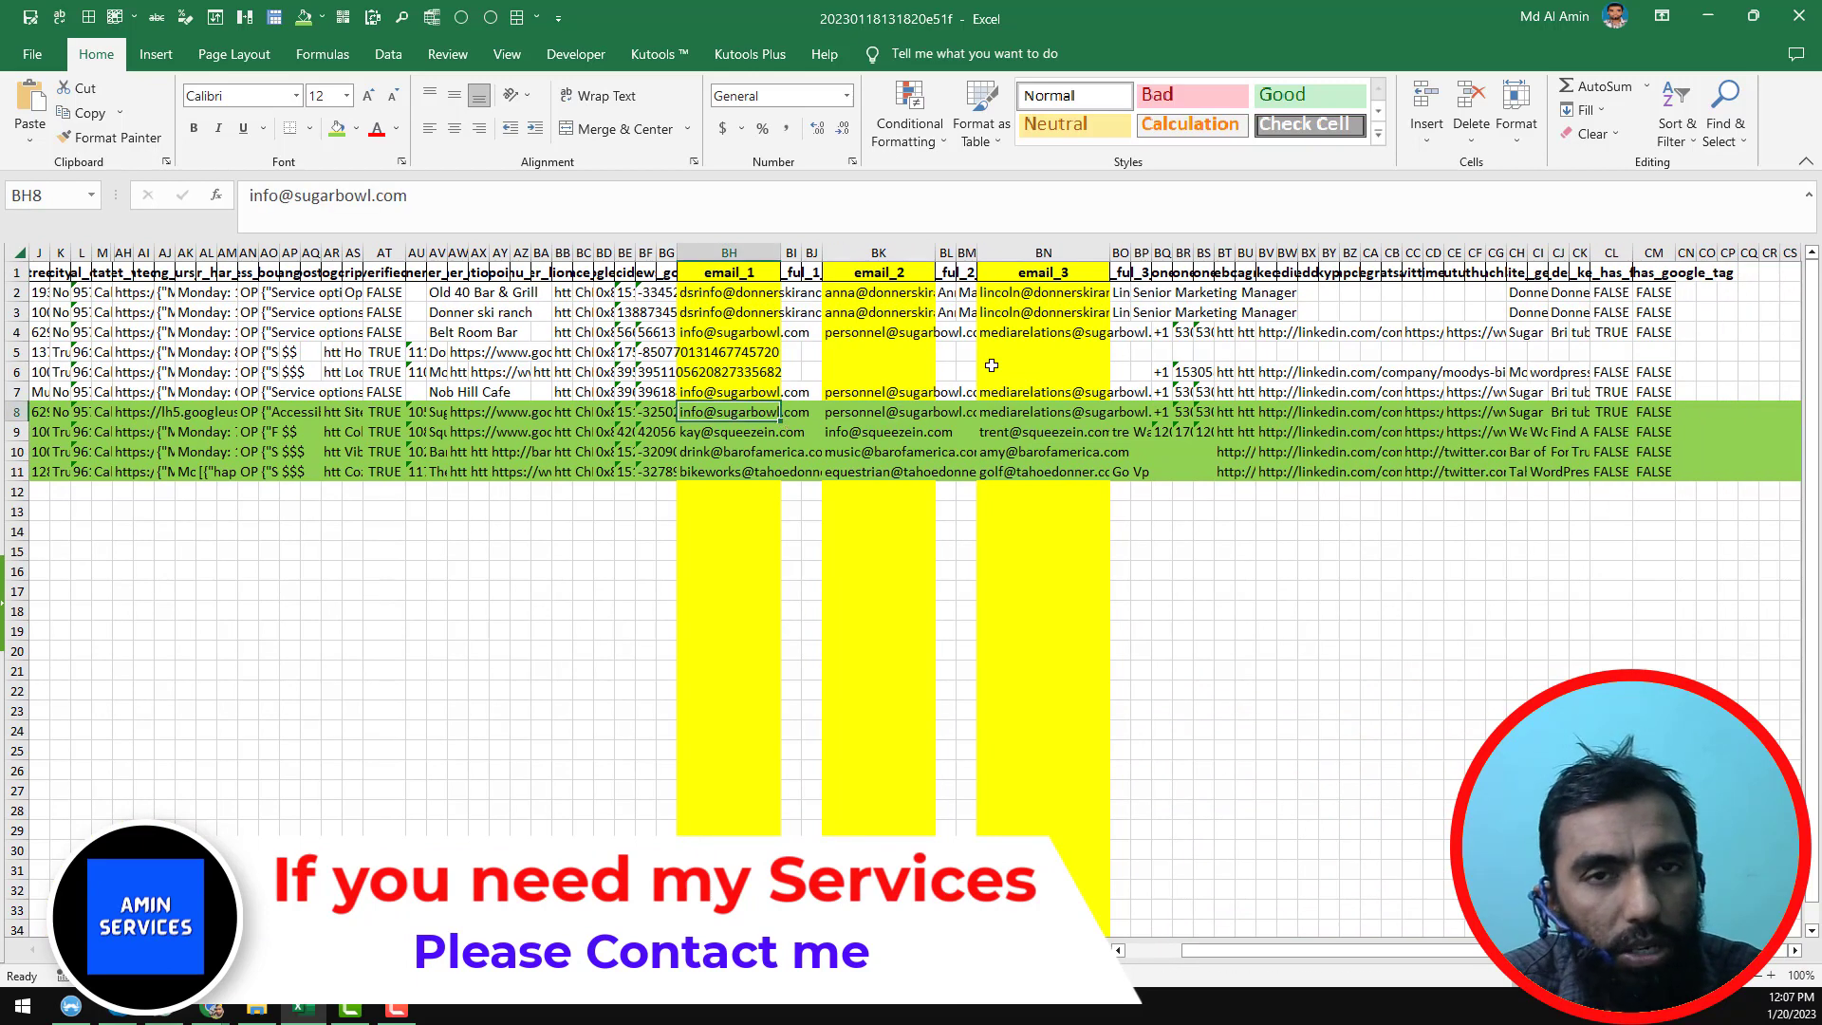
{"action": "key", "text": "alt+Tab"}
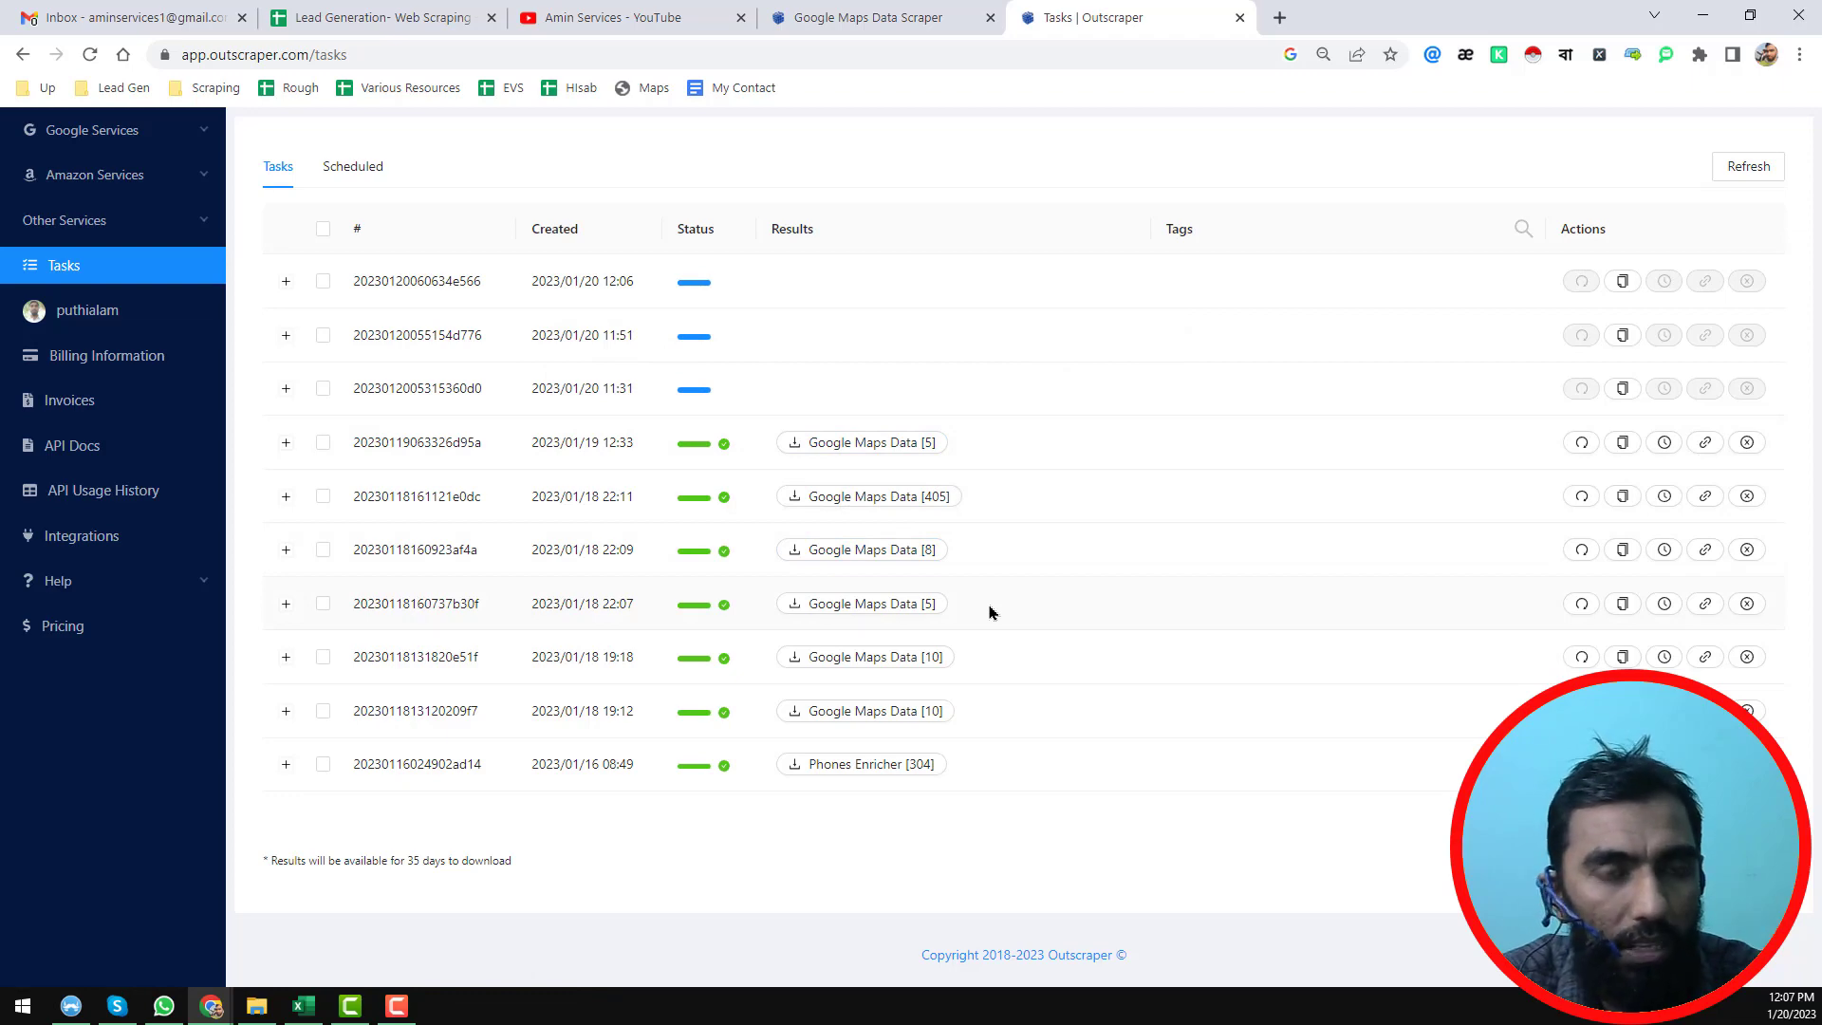
- Switch to the Amin Services YouTube tab showing the channel's recent uploads
{"action": "left_click", "coordinate": [605, 17]}
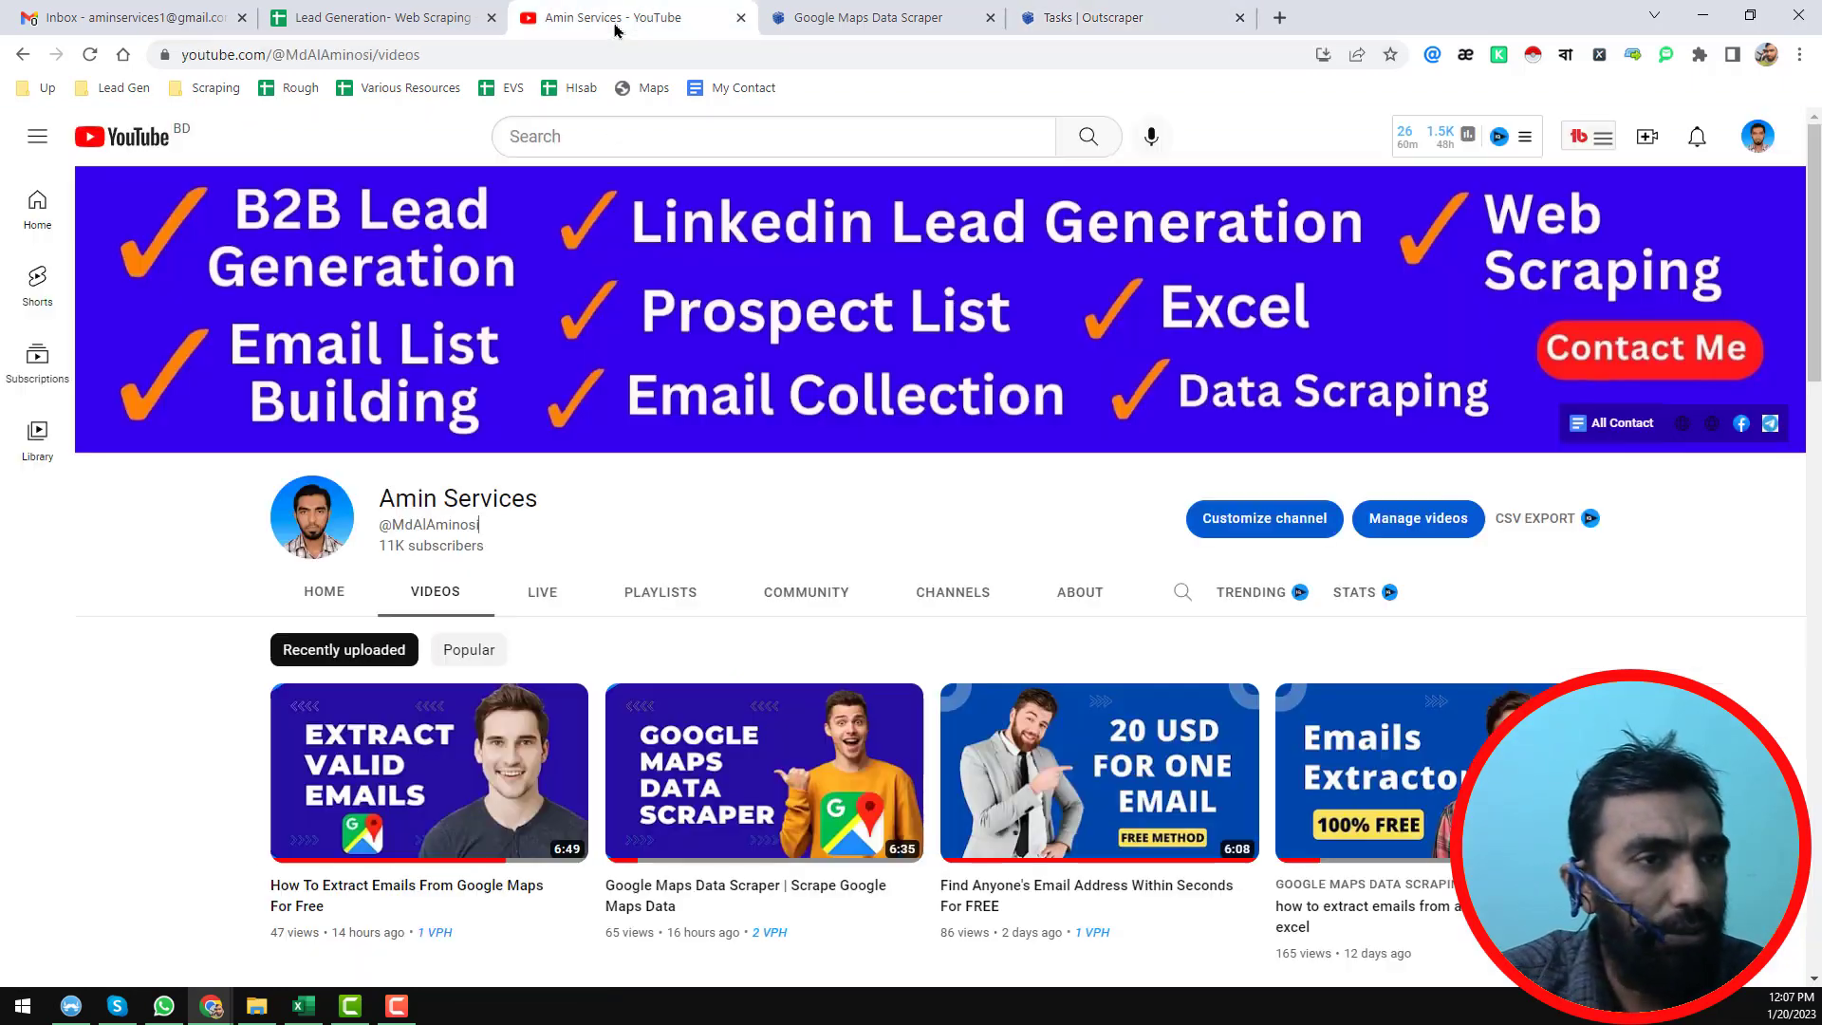